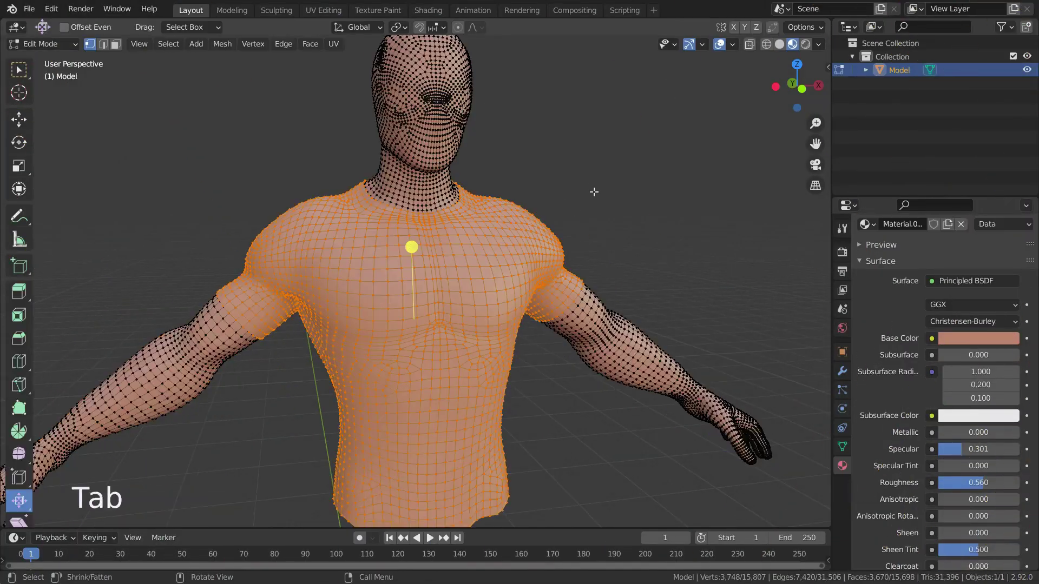
Step: Separate the selected shirt faces into a new object, Model.001, and select it
key(p)
click(574, 194)
key(Tab)
click(525, 265)
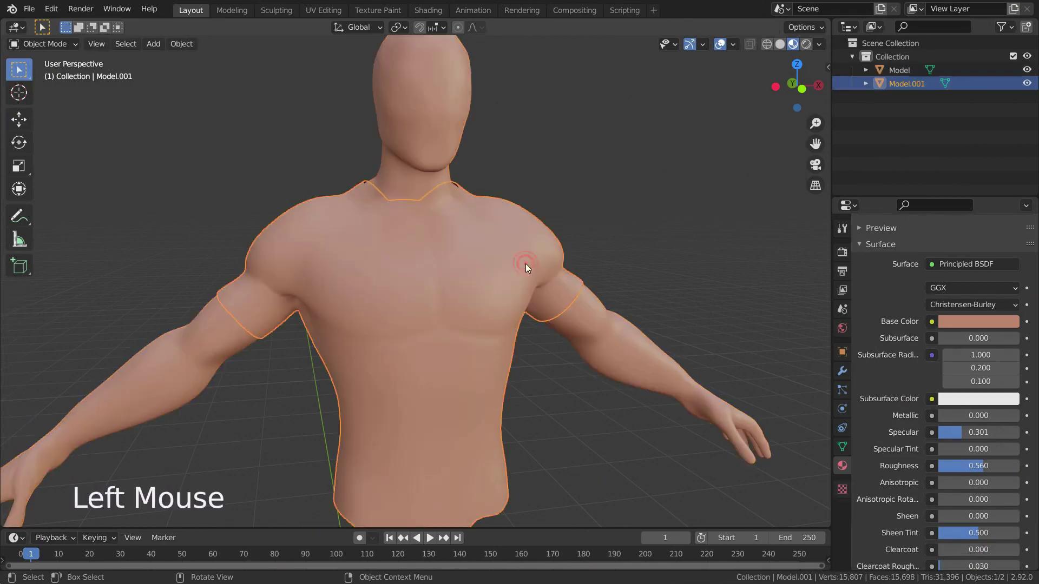
middle_drag(525, 265, 550, 434)
Step: Test-move the shirt object, then cancel so it stays on the body
key(g)
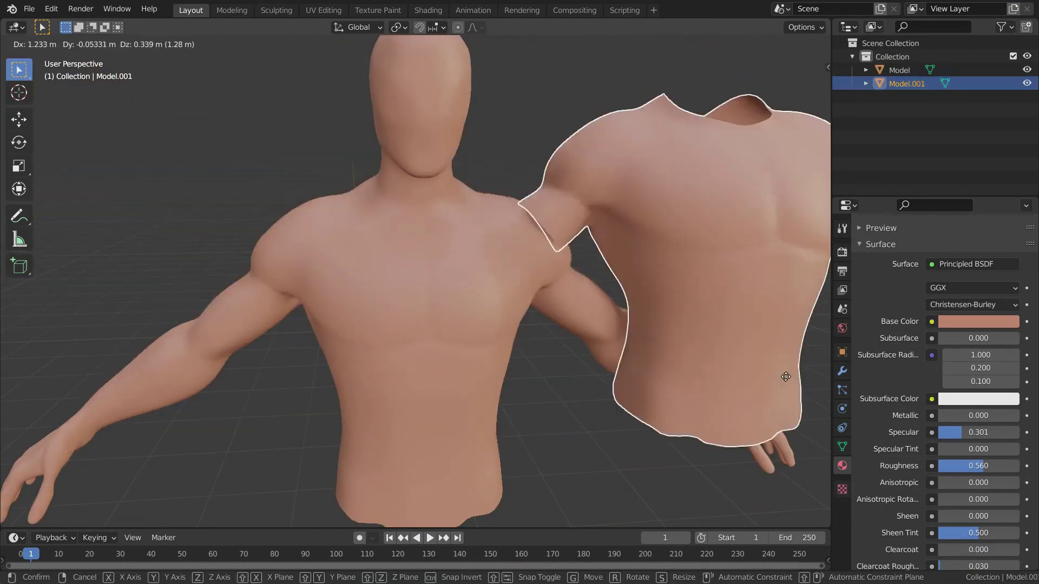
right_click(786, 377)
scroll(571, 389, down, 3)
scroll(572, 389, up, 2)
middle_drag(572, 389, 575, 399)
scroll(575, 399, down, 1)
scroll(576, 399, up, 1)
Step: Assign a new material with a red Base Color to all the shirt faces
key(Tab)
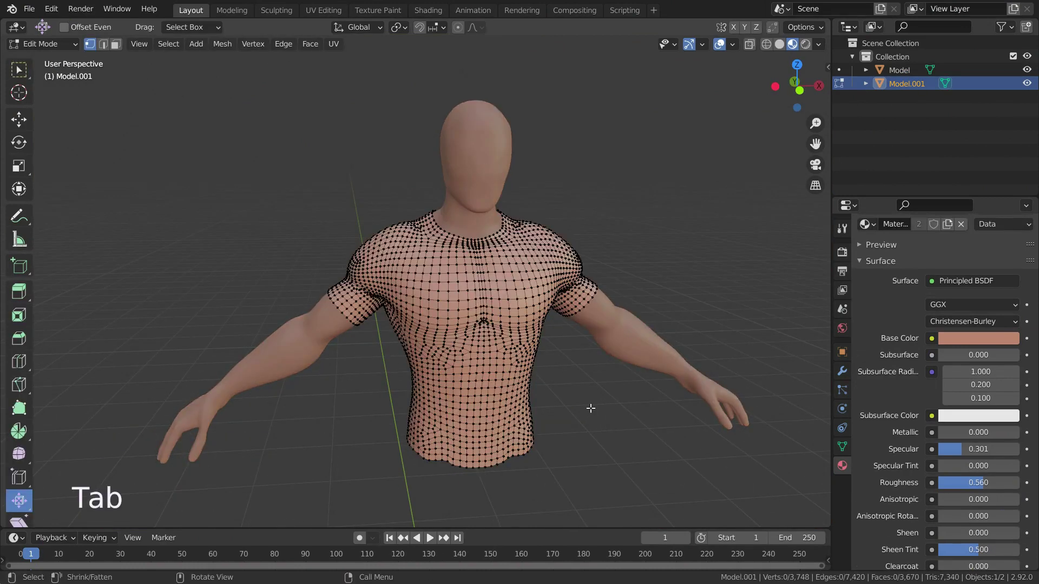
scroll(590, 409, up, 2)
key(l)
scroll(902, 391, up, 3)
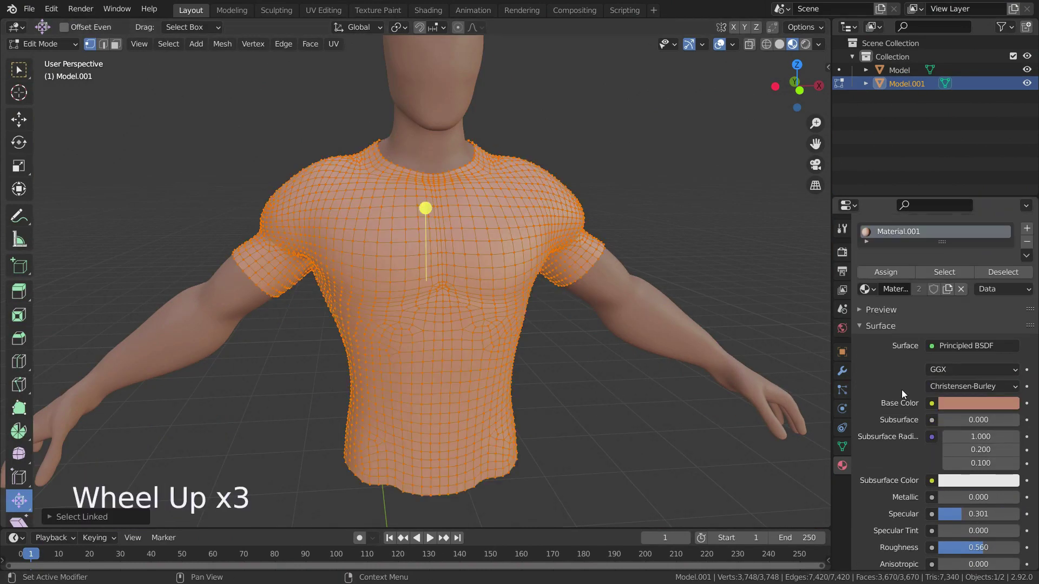
click(1026, 228)
click(930, 340)
click(978, 456)
click(950, 334)
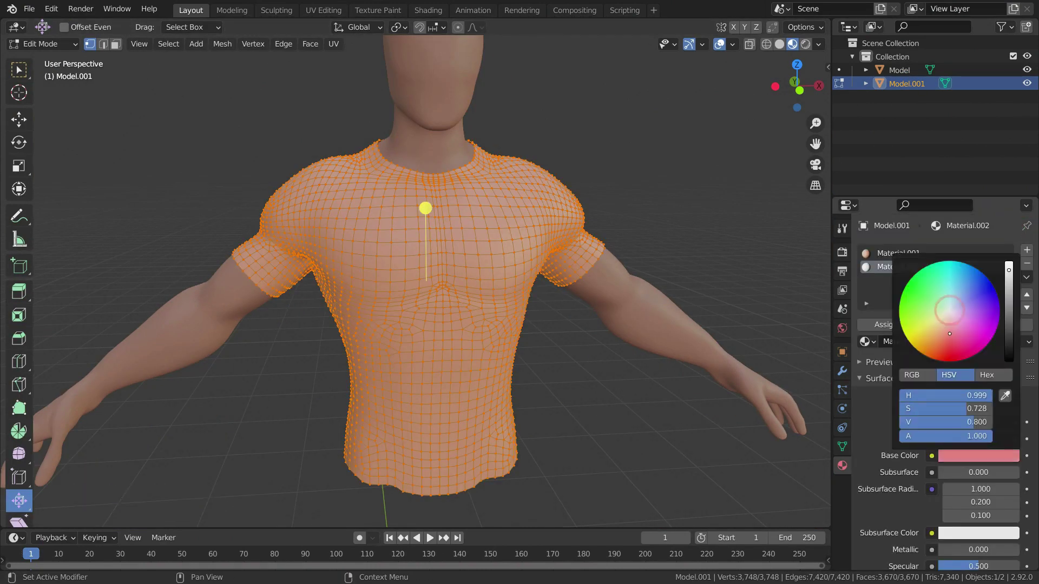
click(883, 324)
Step: Back in Object Mode, move the red shirt object to the left of the body
scroll(584, 395, up, 1)
middle_drag(584, 395, 580, 386)
scroll(580, 394, down, 3)
key(Tab)
click(579, 387)
scroll(487, 348, down, 4)
scroll(487, 347, up, 4)
mouse_move(487, 348)
middle_down()
mouse_move(755, 350)
mouse_move(491, 349)
middle_up()
click(491, 349)
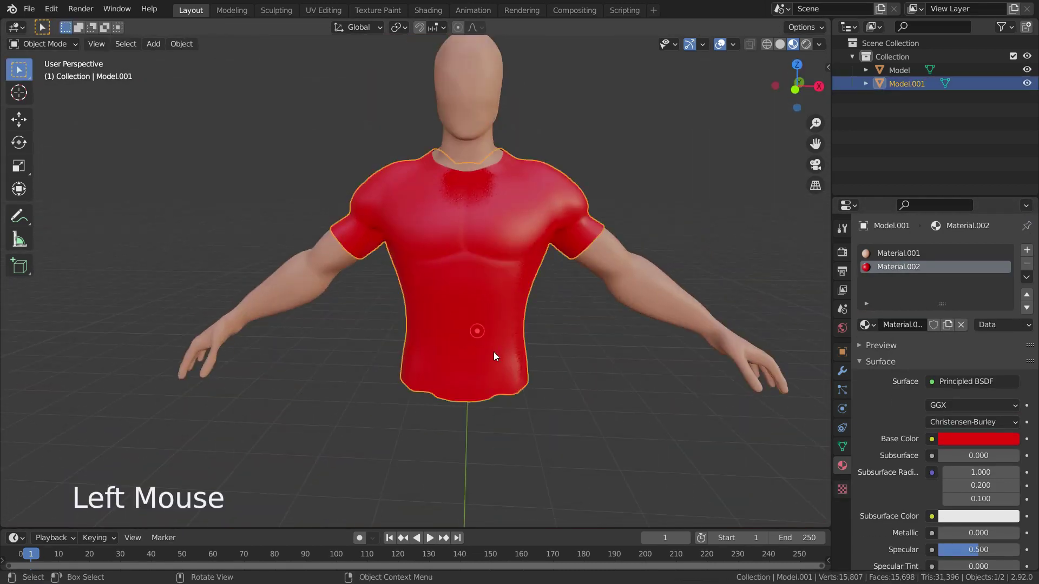
key(g)
click(310, 365)
Step: Undo the shirt's move so it sits back on the body
scroll(336, 363, down, 4)
scroll(335, 363, up, 4)
middle_drag(336, 362, 580, 424)
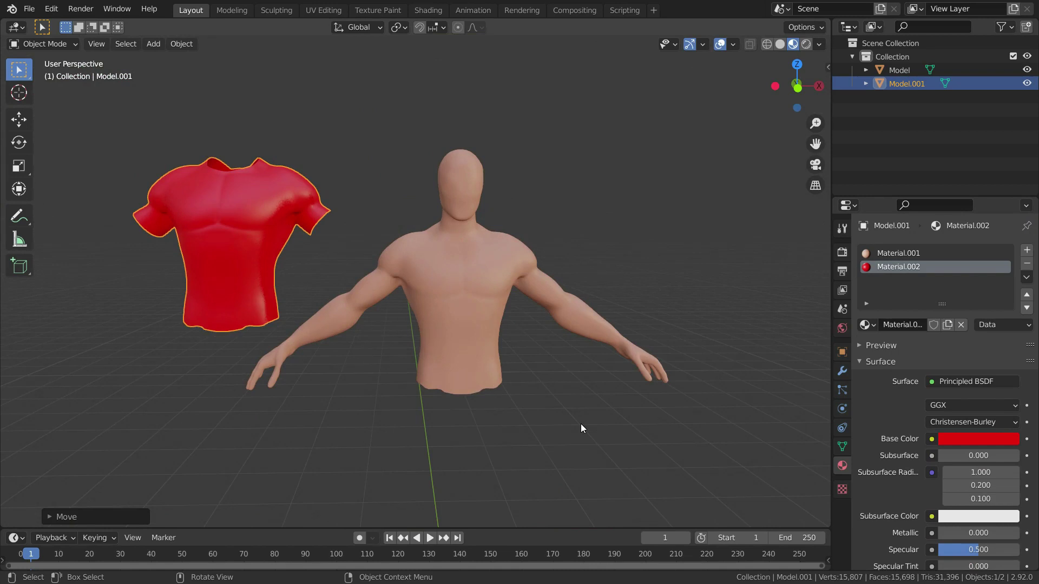
key(ctrl+z)
Step: Try an axis-constrained move of the shirt, then undo it again
scroll(522, 362, up, 2)
middle_drag(521, 370, 524, 355)
key(g)
middle_click(615, 364)
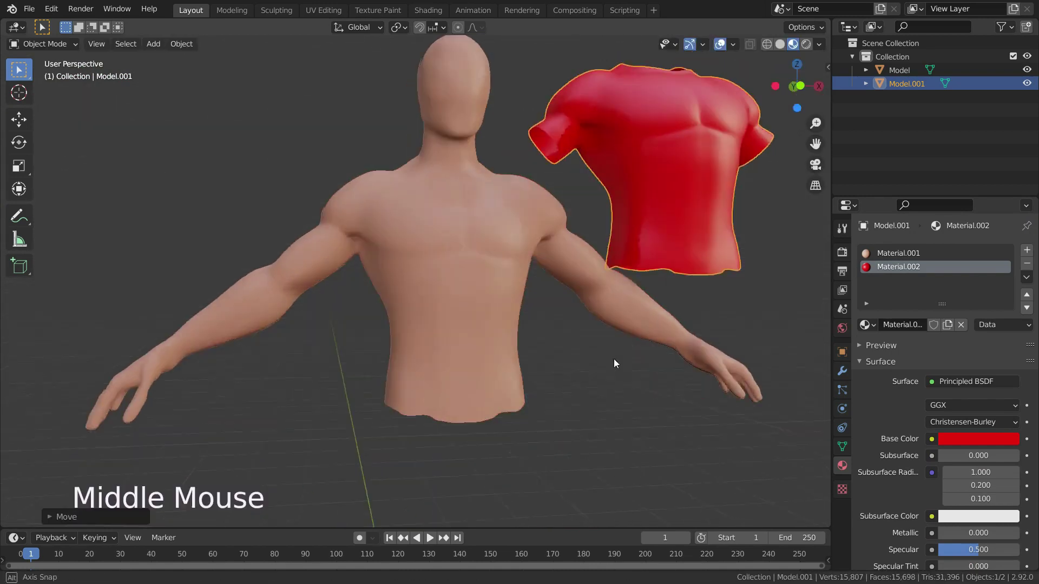
scroll(600, 373, up, 1)
key(ctrl+z)
scroll(592, 381, down, 3)
scroll(592, 382, up, 2)
click(561, 371)
Step: Delete the character and shirt, then add a mesh cube
key(a)
key(Delete)
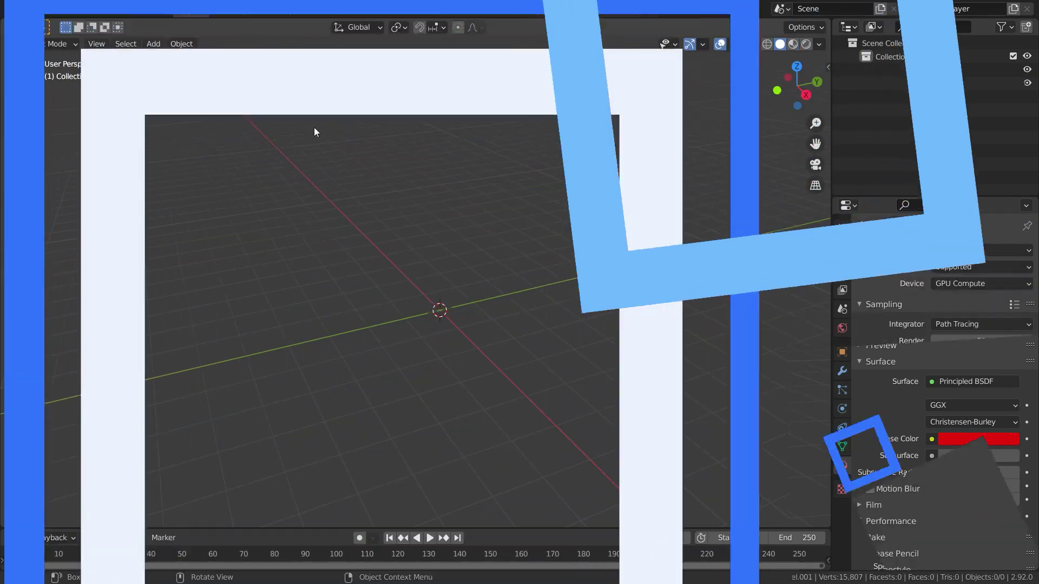
key(shift+a)
mouse_move(307, 115)
click(397, 131)
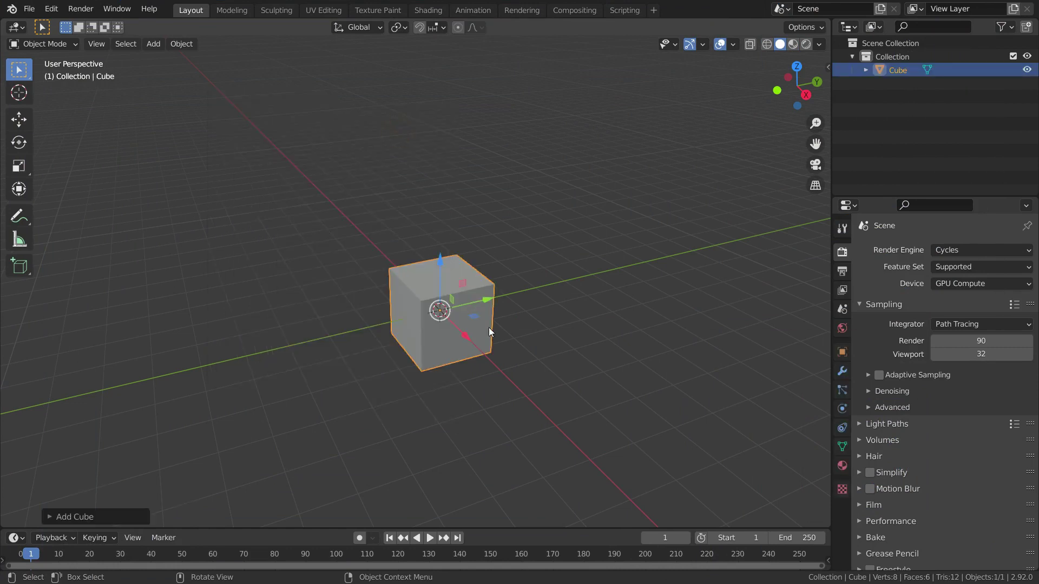
middle_drag(488, 326, 474, 323)
scroll(471, 317, up, 1)
Step: Add a torus and rotate it 90 degrees around the Y axis
key(shift+a)
mouse_move(347, 124)
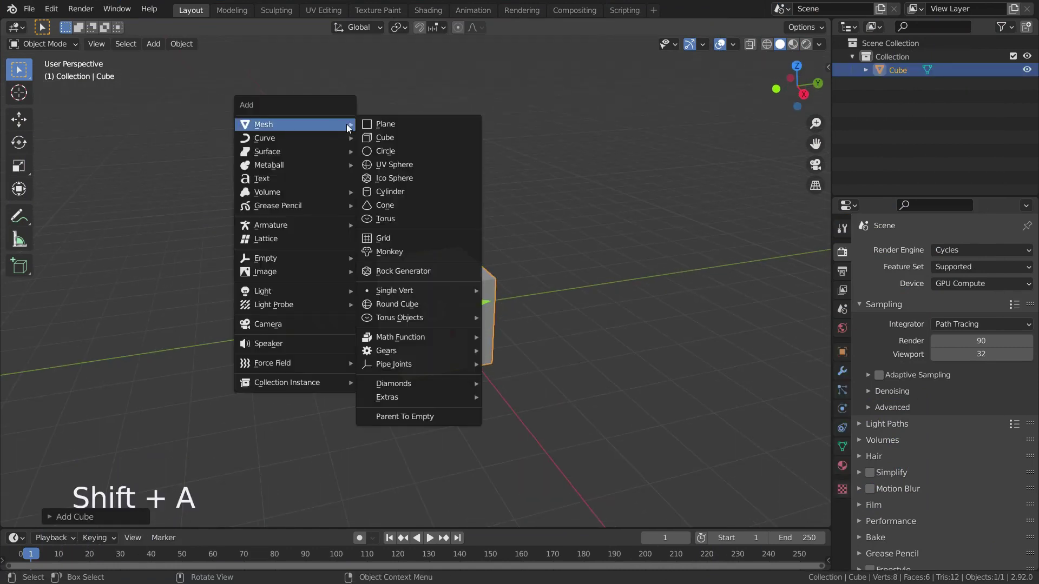
click(397, 219)
middle_drag(513, 346, 543, 352)
scroll(486, 340, up, 2)
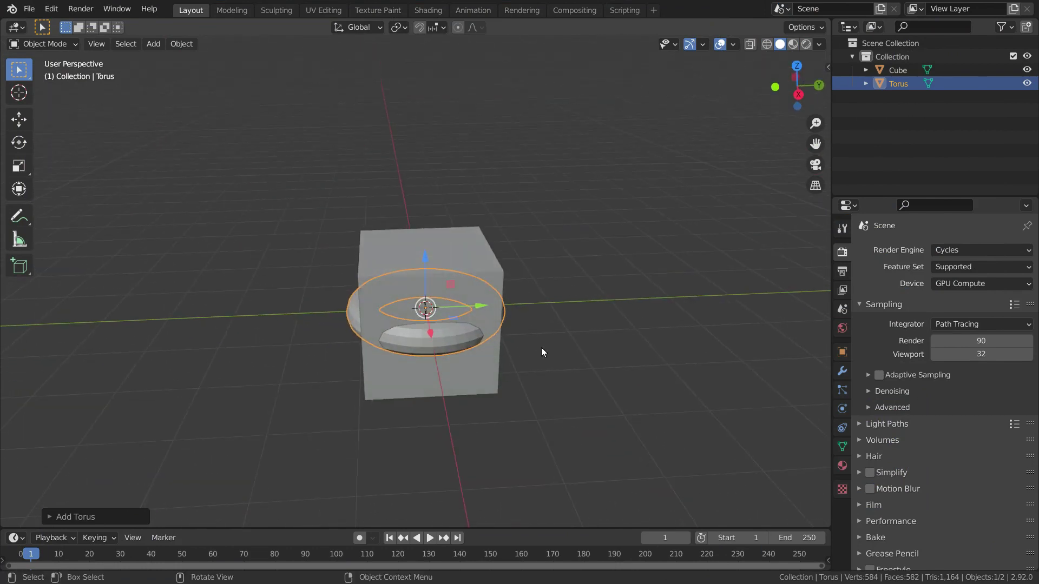
key(r)
key(y)
key(9)
key(0)
key(Return)
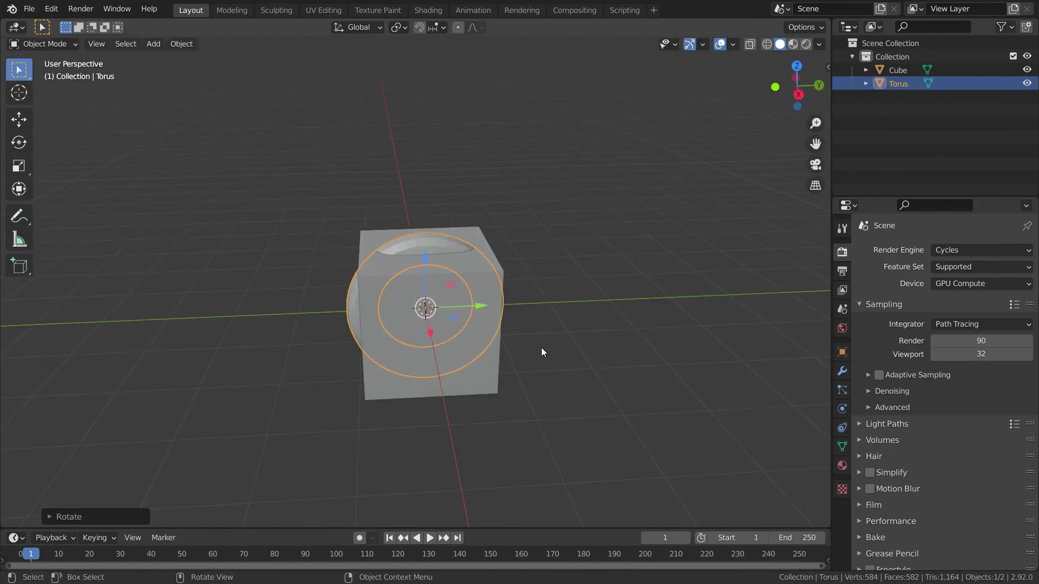
Step: In right-side view, move the torus to the cube's top-left edge and shrink it
key(KP_1)
key(KP_3)
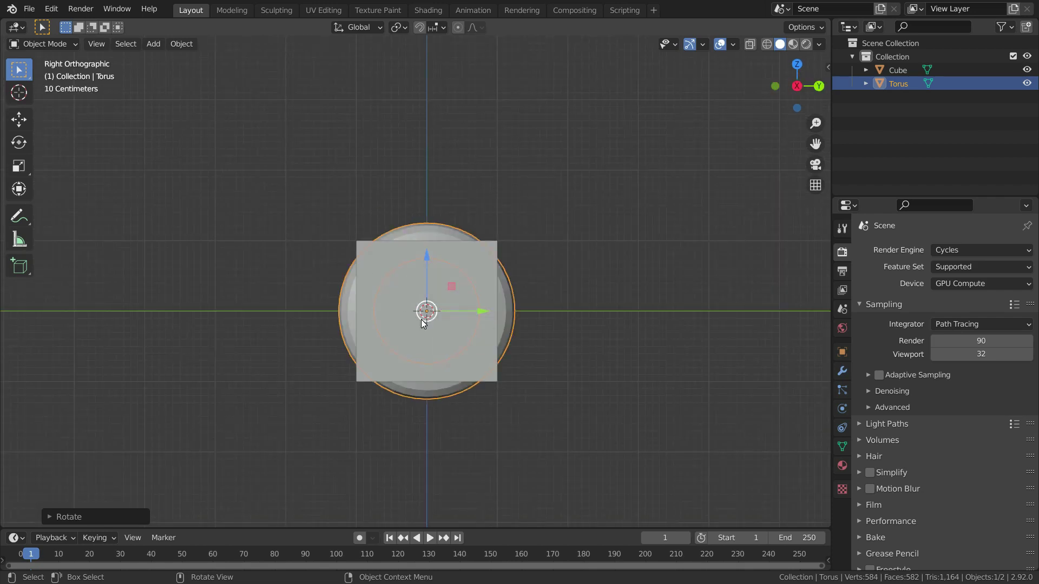
drag(421, 318, 346, 248)
key(s)
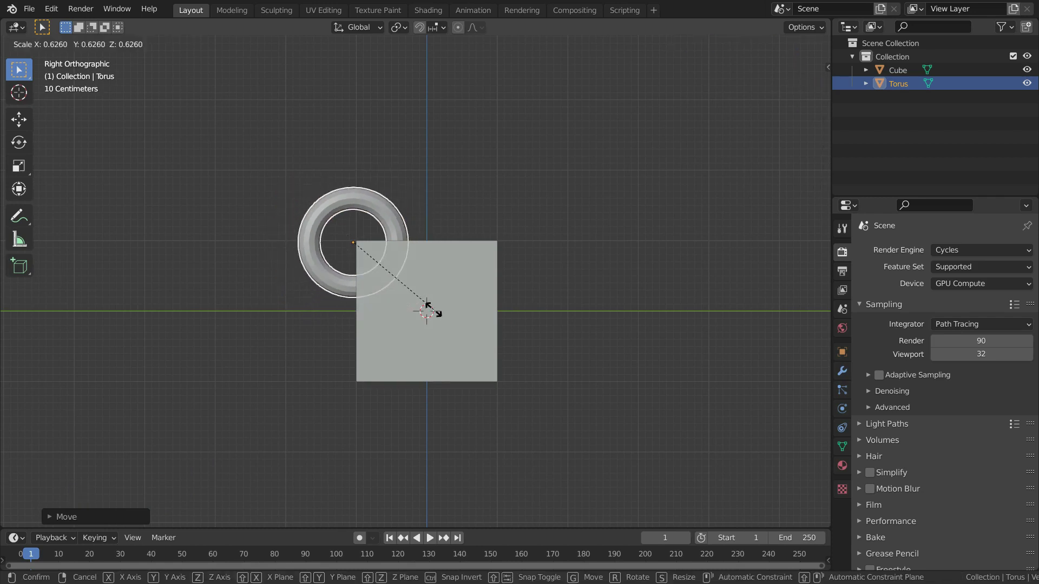
click(429, 306)
Step: Duplicate the torus onto the cube's top-right edge
key(shift+d)
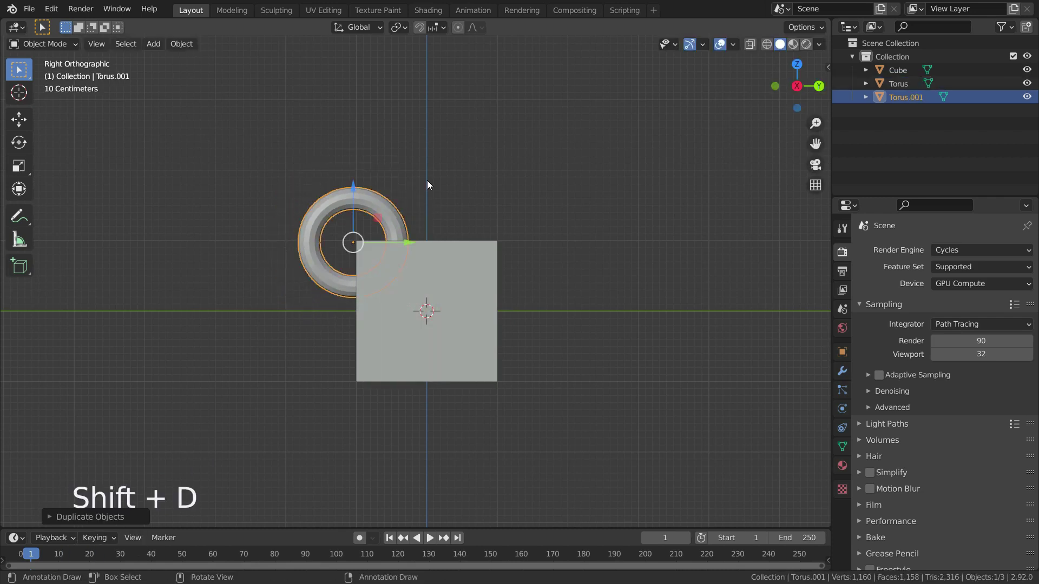
click(548, 246)
scroll(583, 326, up, 2)
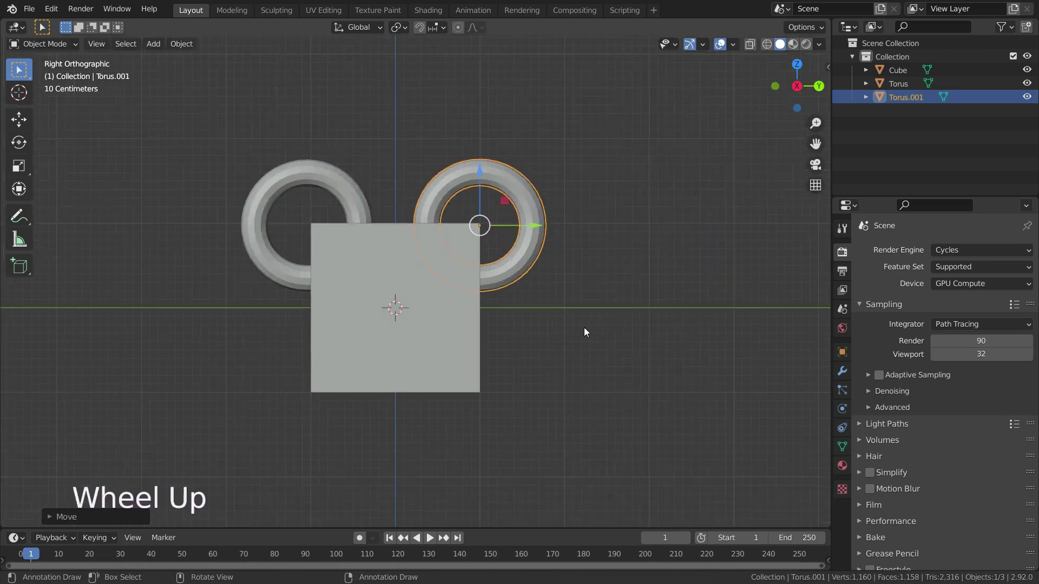
middle_drag(583, 327, 529, 336)
click(567, 348)
Step: Select Cube, Torus and Torus.001 in turn in the Outliner
scroll(545, 359, down, 3)
scroll(545, 359, up, 3)
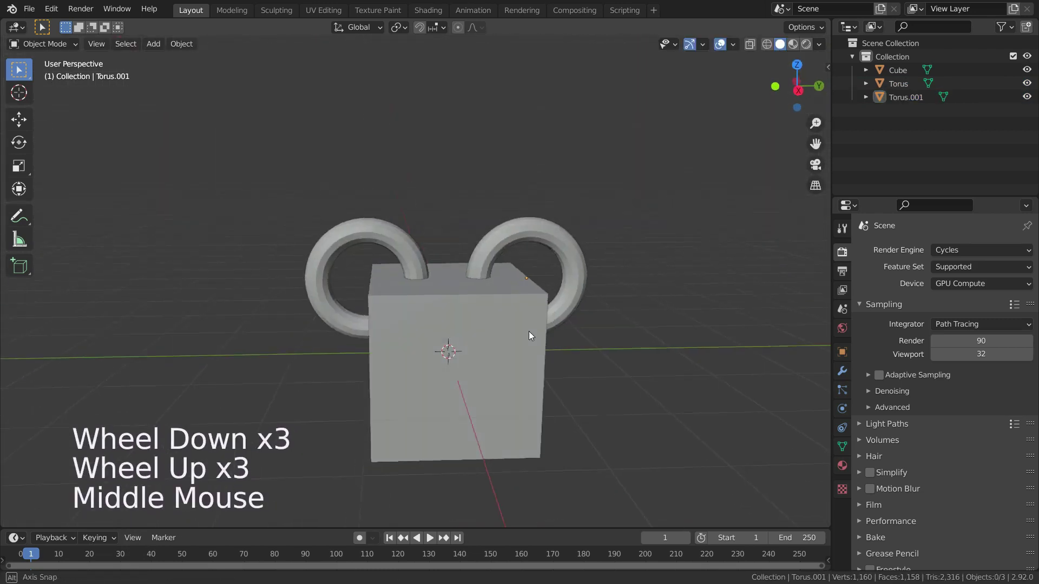
click(912, 73)
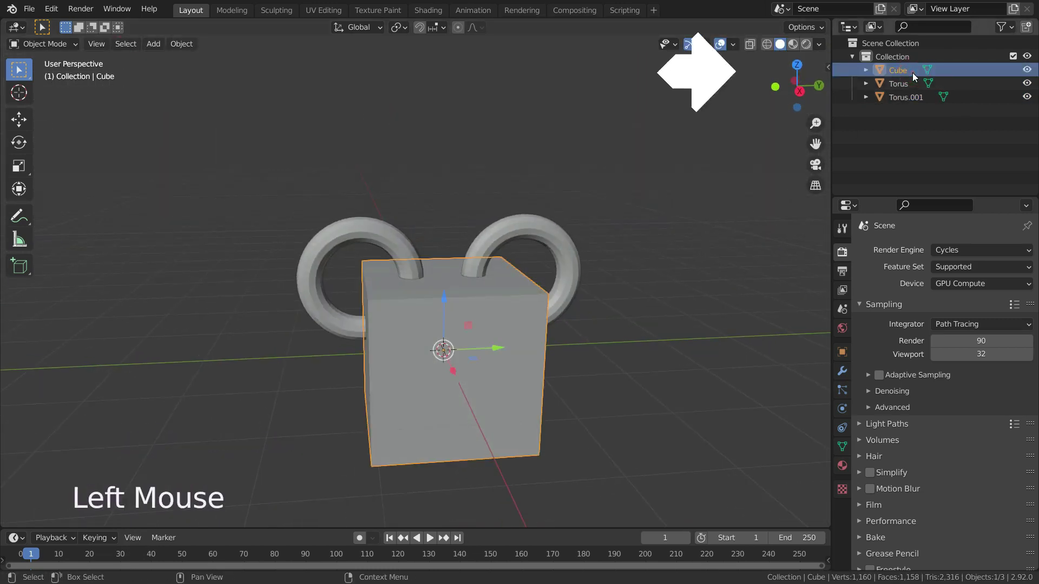
click(909, 84)
click(905, 98)
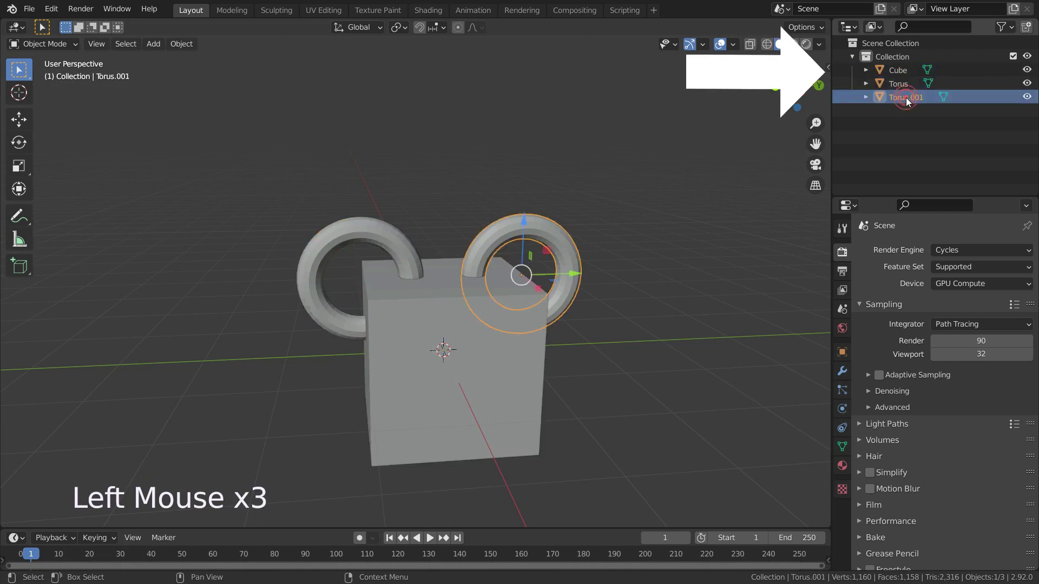
click(905, 86)
click(898, 69)
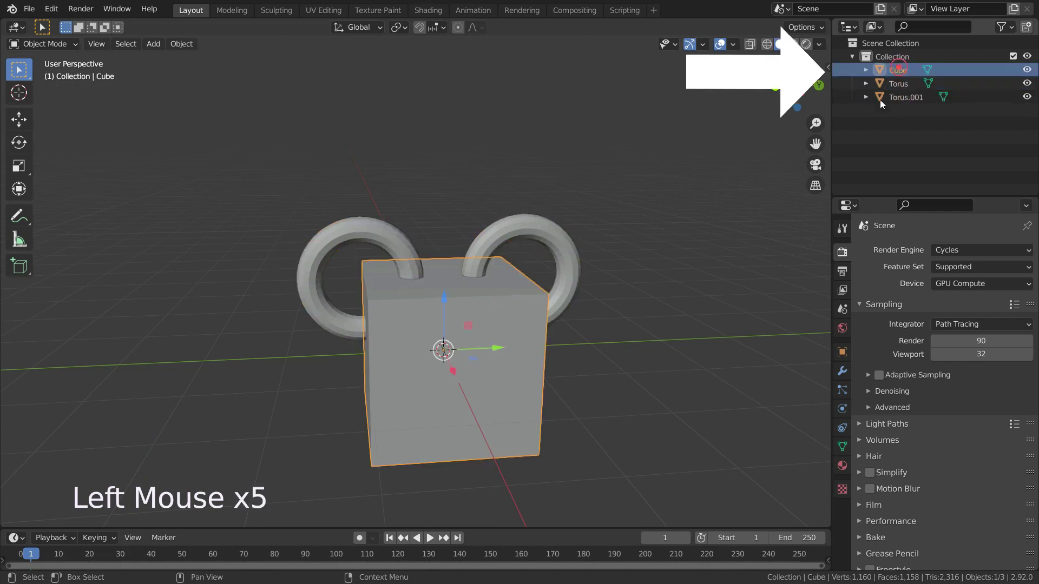
Step: Test-move the right torus, left torus and cube, cancelling each move
click(545, 229)
key(g)
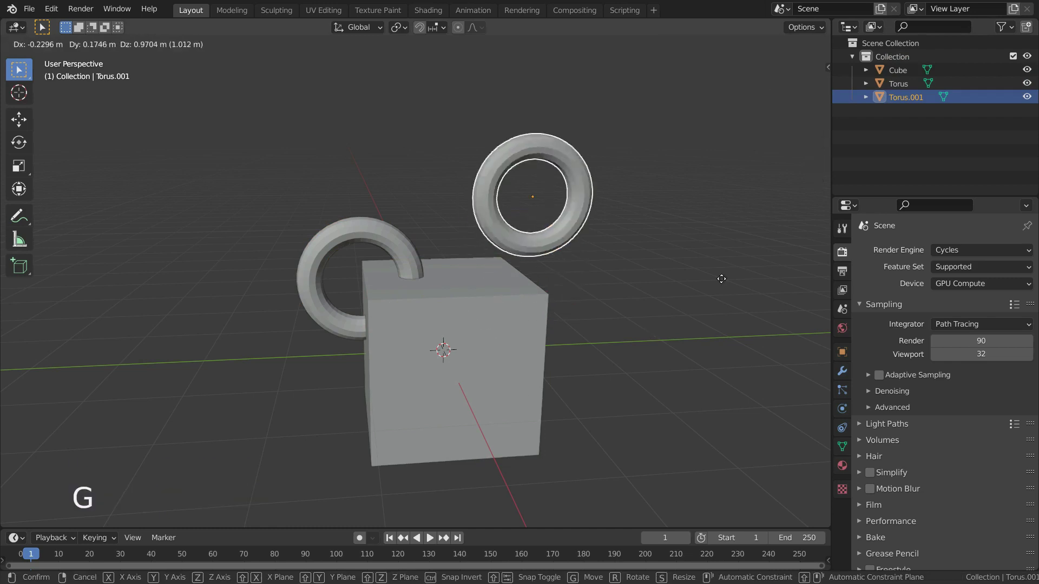
key(Escape)
click(397, 241)
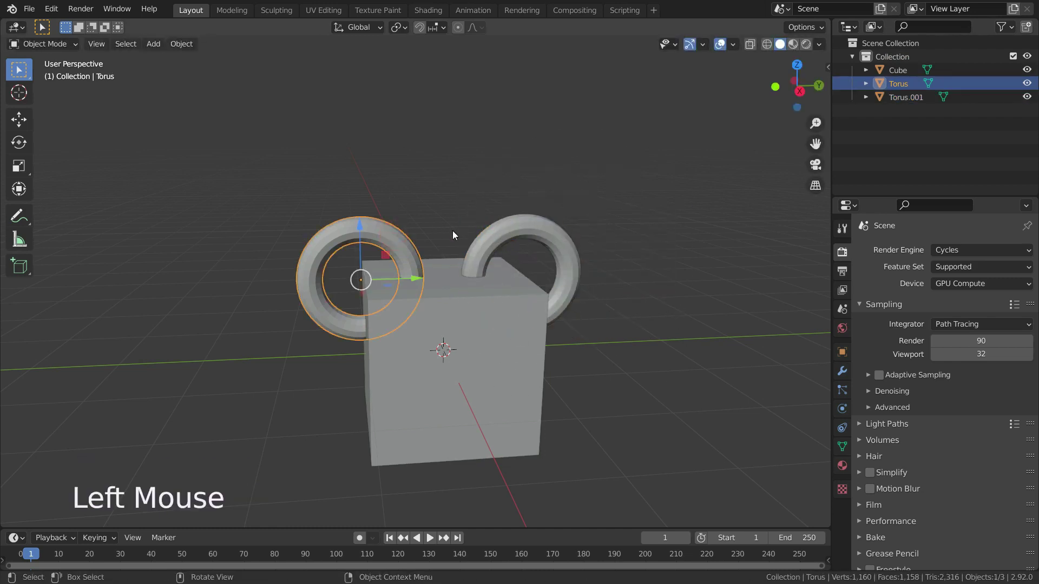
key(g)
key(Escape)
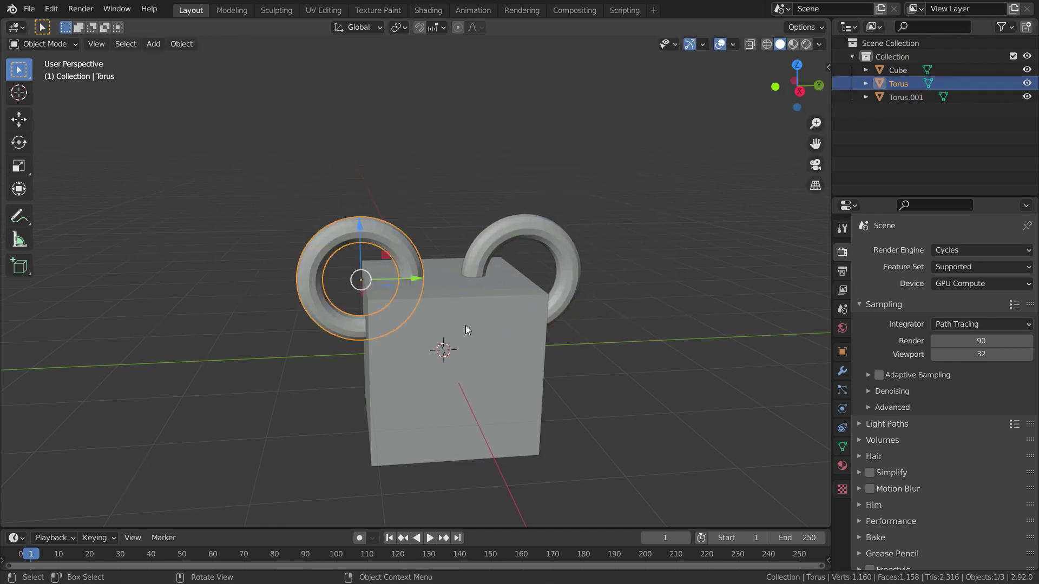
click(466, 328)
key(g)
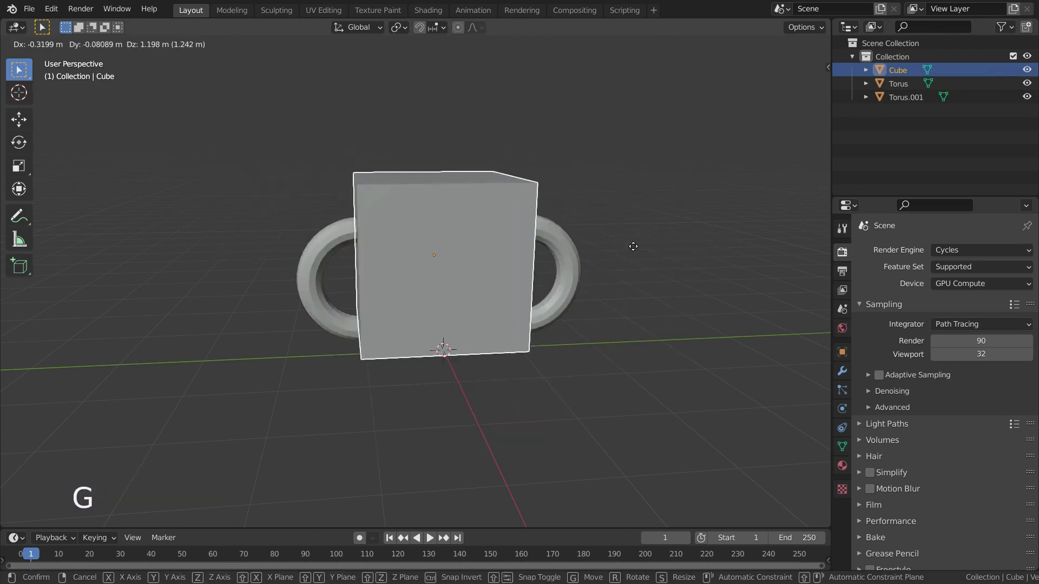
key(Escape)
Step: Select the right torus and add the left torus to the selection
middle_drag(649, 354, 605, 281)
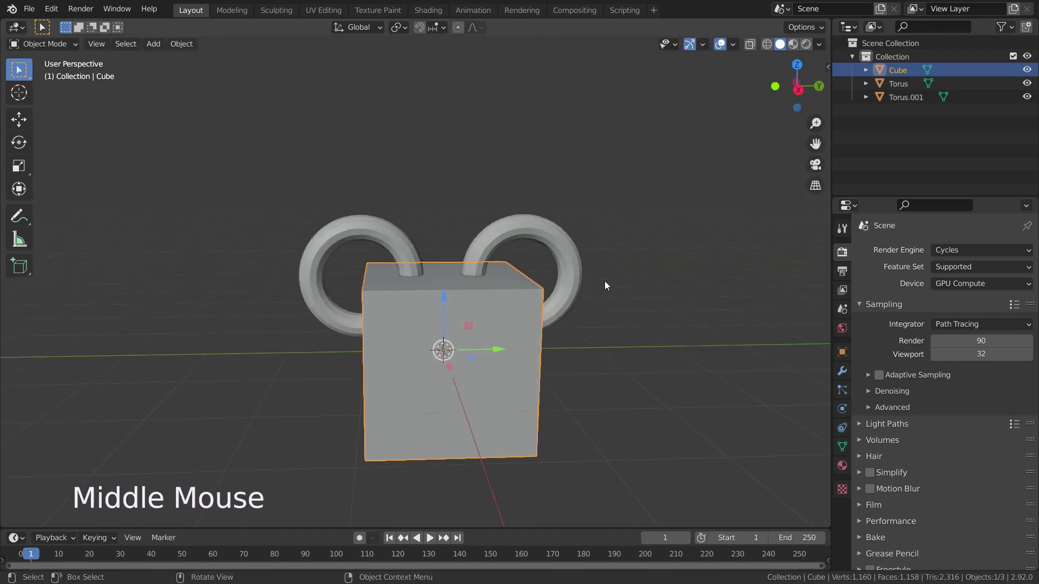
click(578, 262)
shift+click(353, 223)
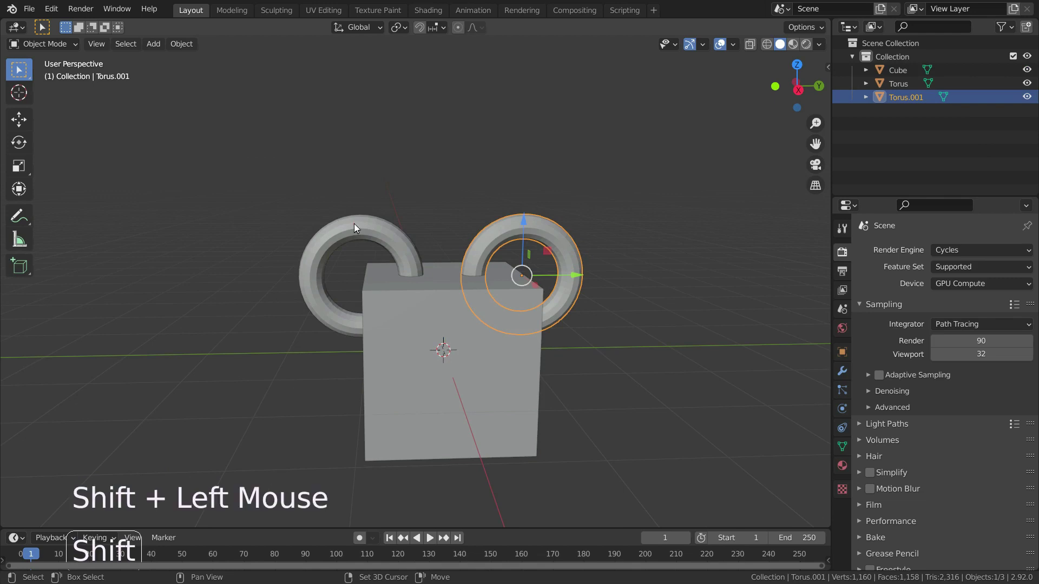
Step: Delete the rings, then add a torus inside the Cube's mesh in Edit Mode
key(Delete)
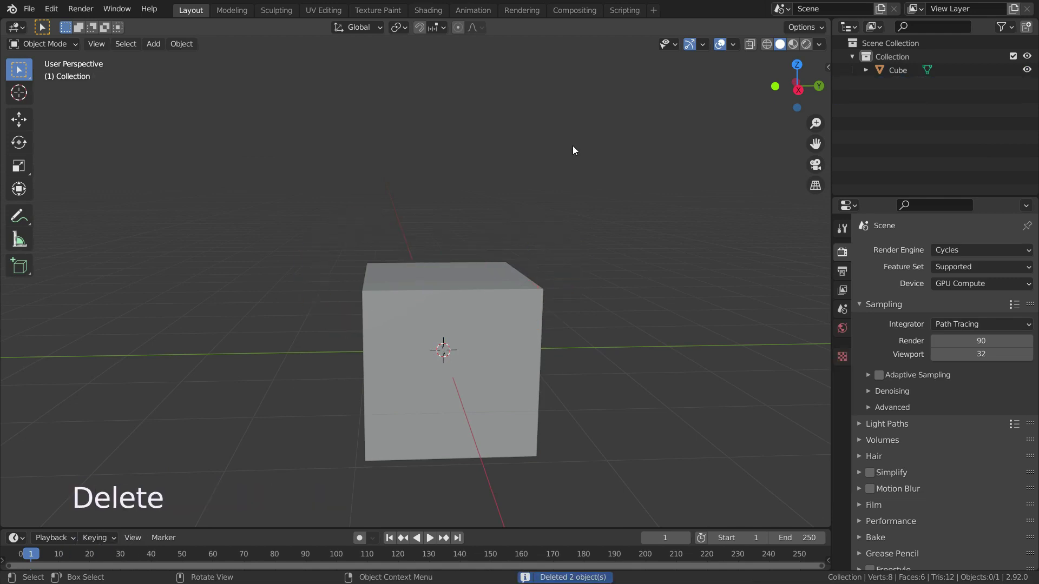
click(501, 292)
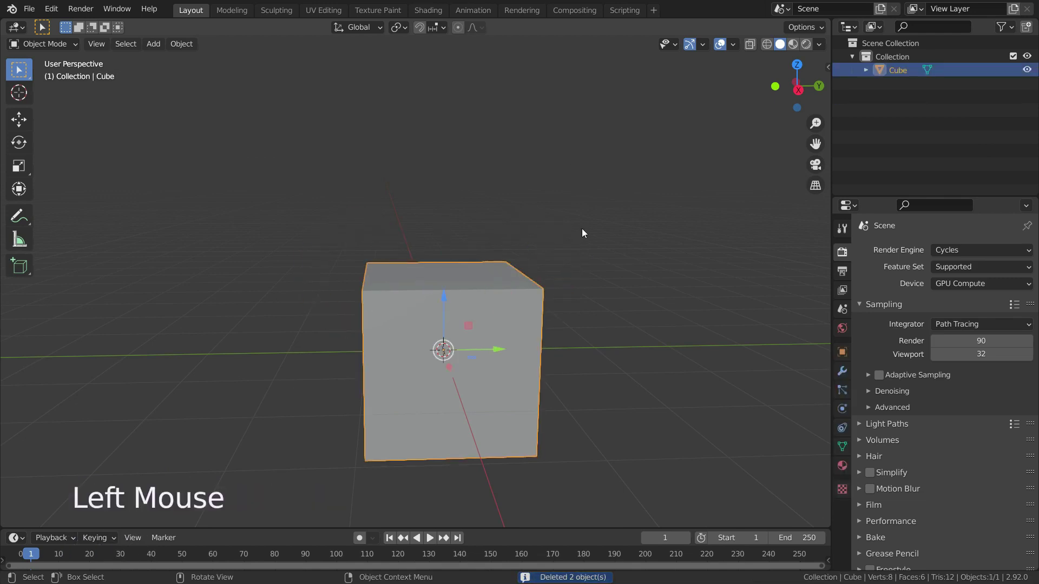
key(Tab)
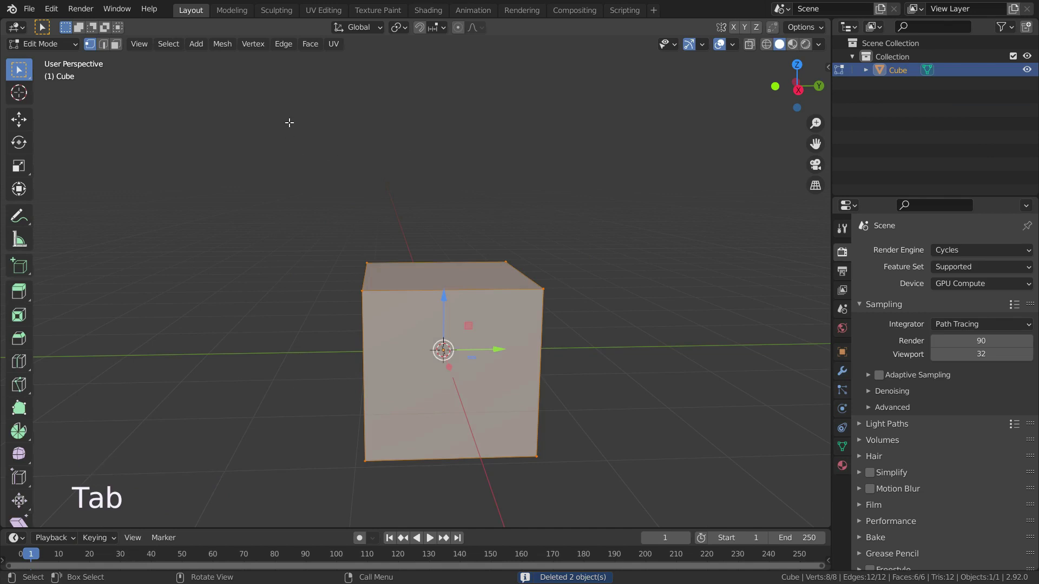
key(shift+a)
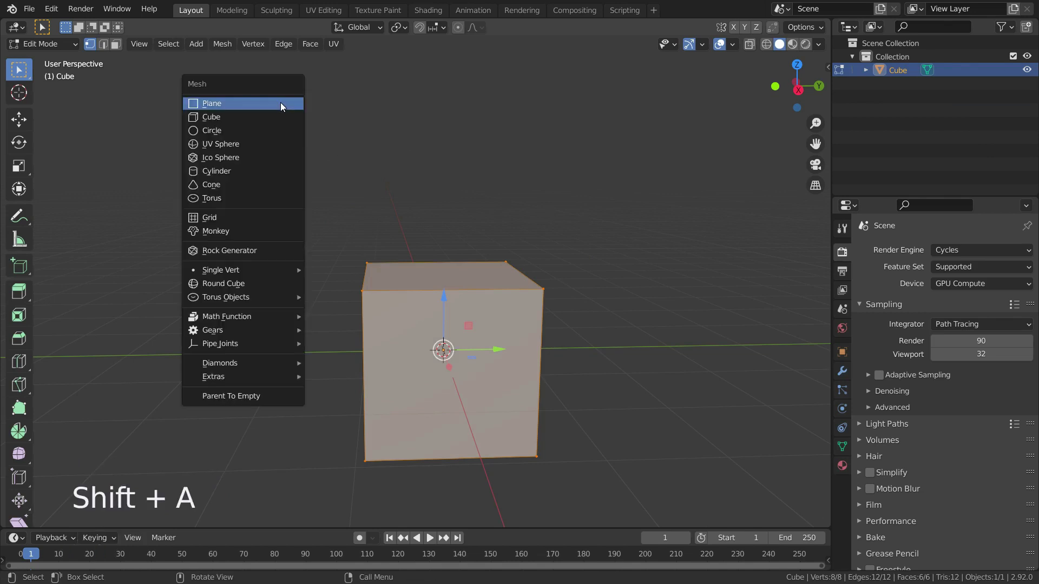
click(257, 198)
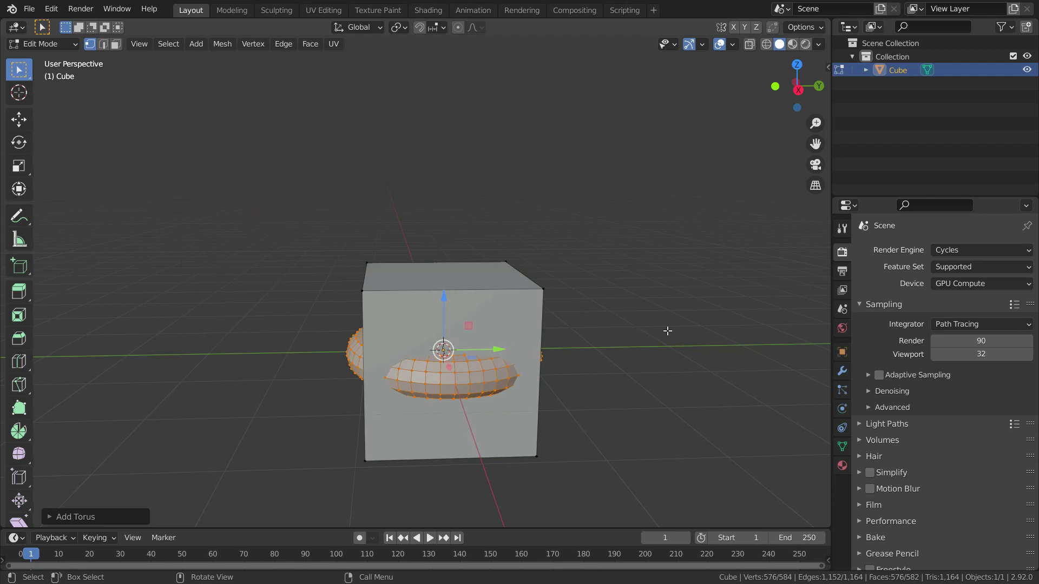
Step: Rotate the torus 90° on Y (ry90), move it to the top-left and shrink it
text(ry90)
key(Return)
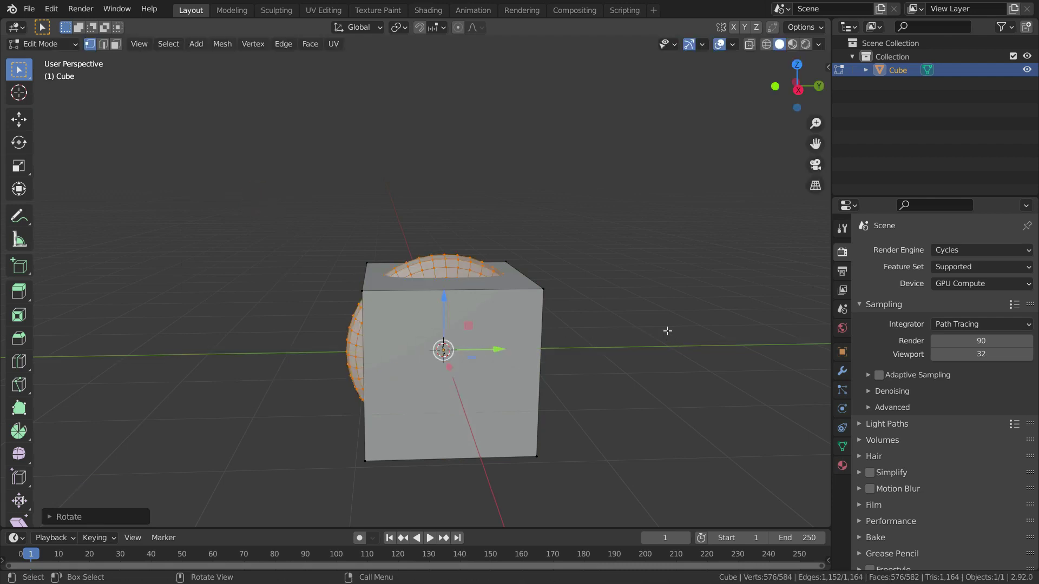
key(KP_1)
key(KP_3)
scroll(523, 346, down, 2)
scroll(522, 346, up, 3)
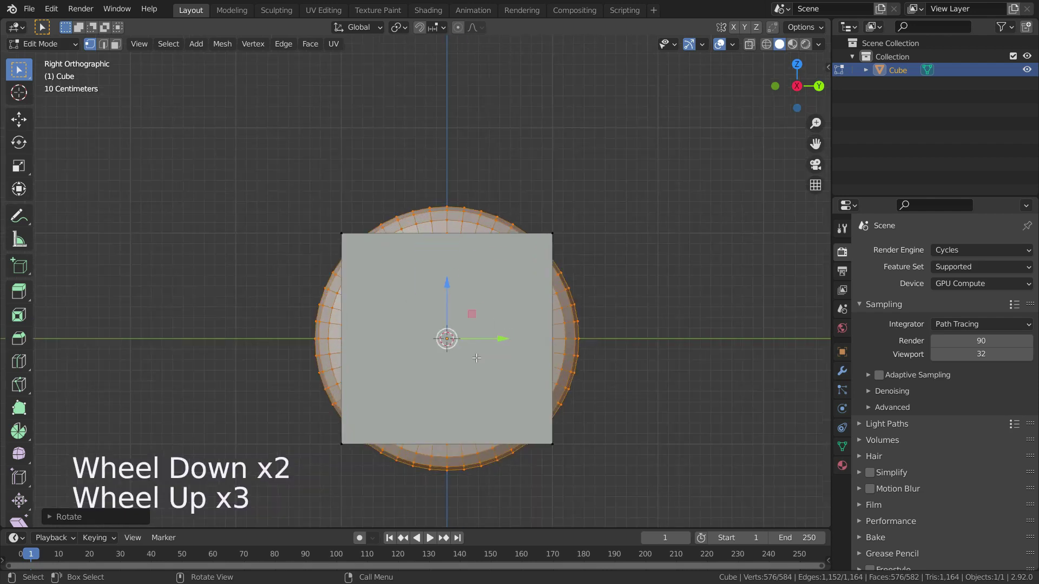
drag(451, 342, 336, 233)
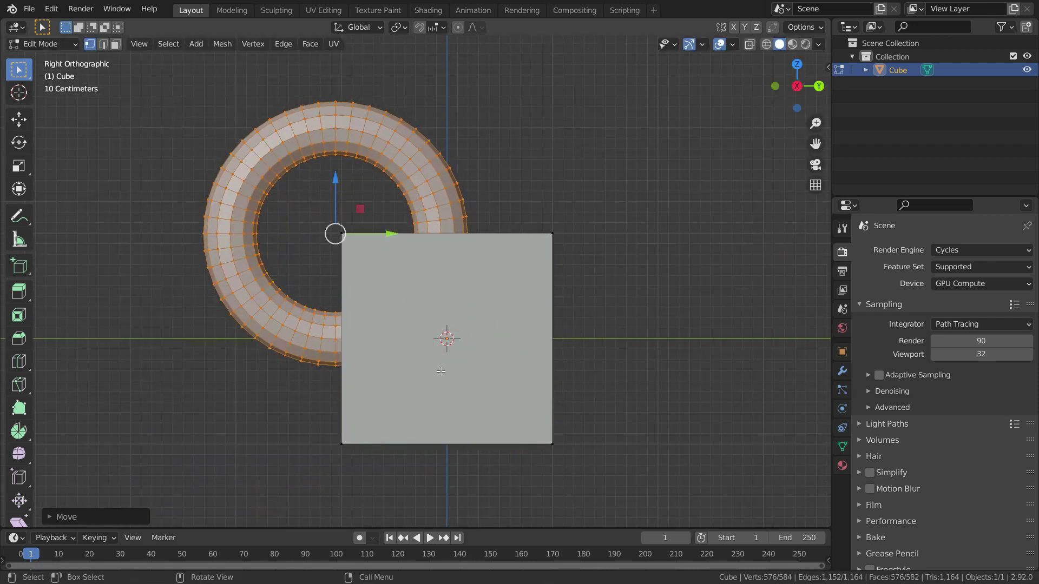
key(s)
click(410, 320)
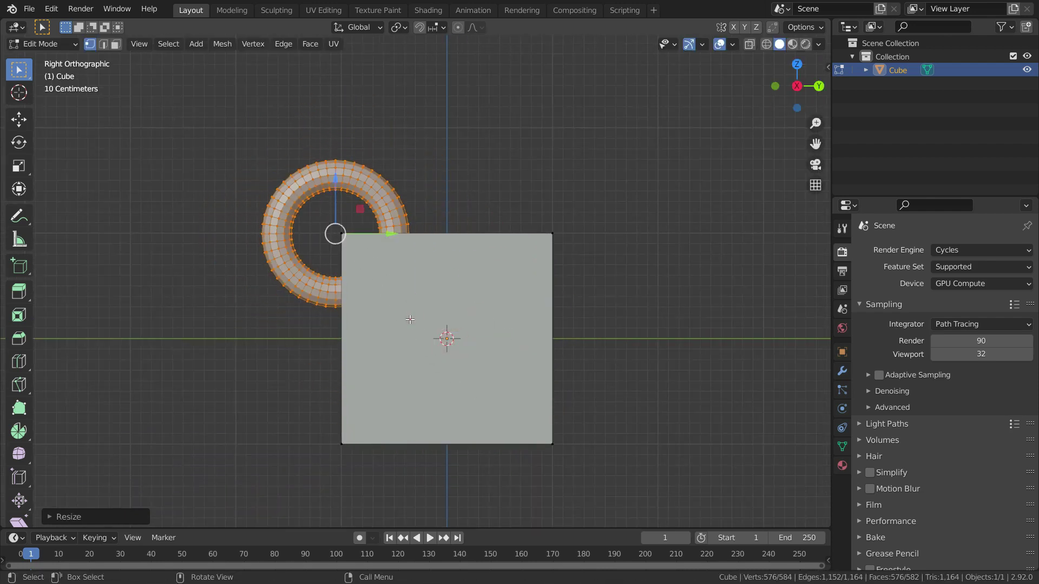
Step: Duplicate the torus and move the copy to the cube's right side
key(shift+d)
right_click(486, 201)
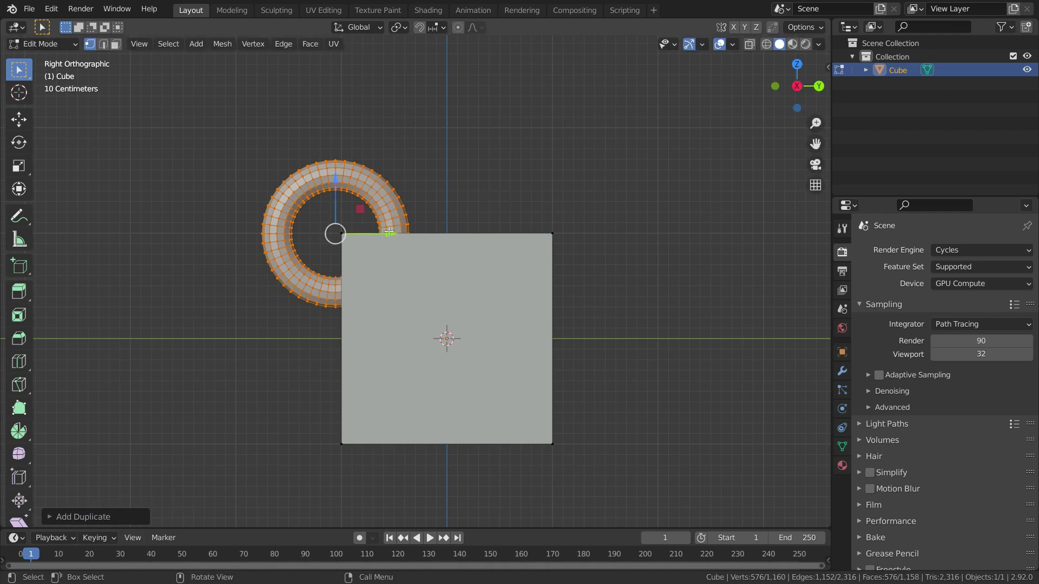
drag(388, 231, 604, 233)
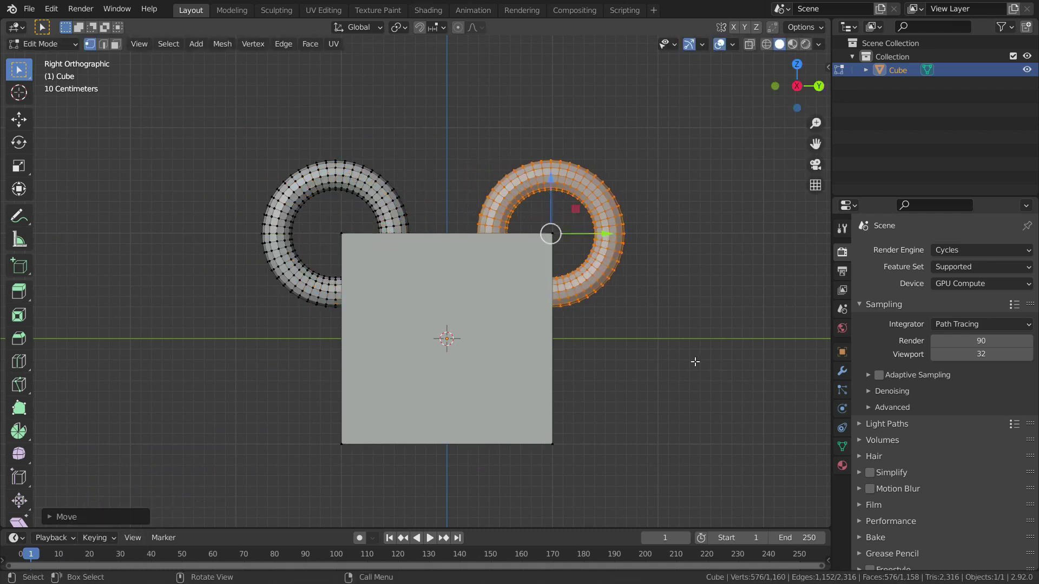
click(695, 361)
middle_drag(695, 361, 644, 412)
scroll(608, 431, down, 2)
scroll(619, 345, up, 2)
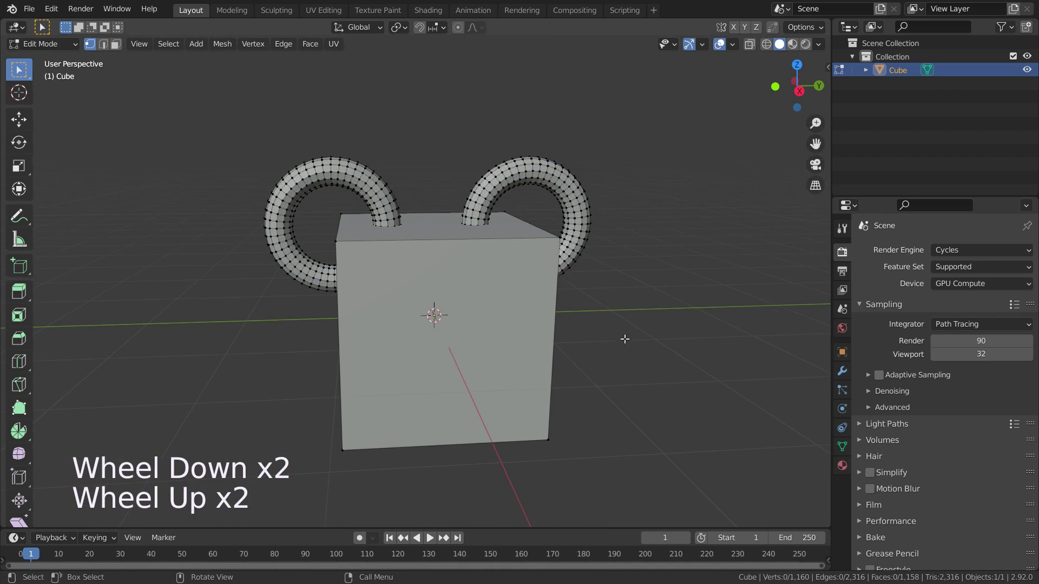
Step: Switch to Object Mode, select the Cube, and test-move it without keeping the move
key(Tab)
scroll(530, 339, up, 1)
middle_drag(595, 332, 504, 356)
click(651, 325)
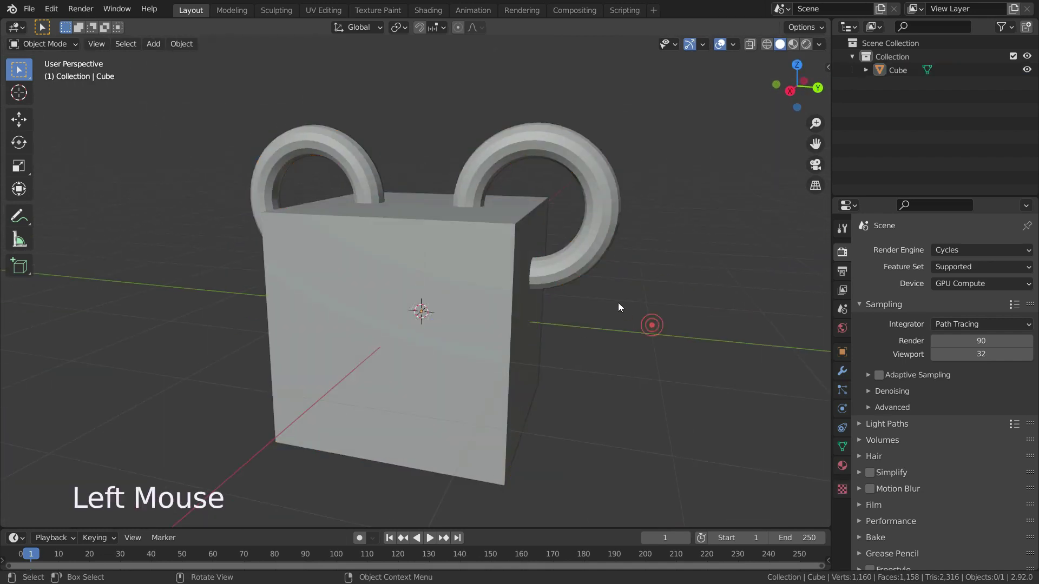
click(479, 262)
middle_drag(479, 261, 591, 399)
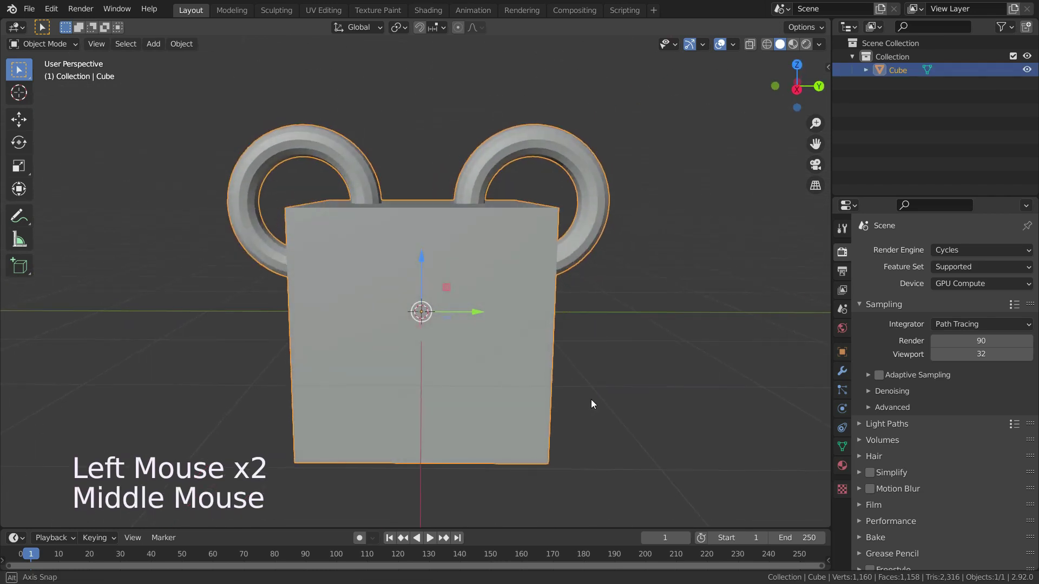
key(g)
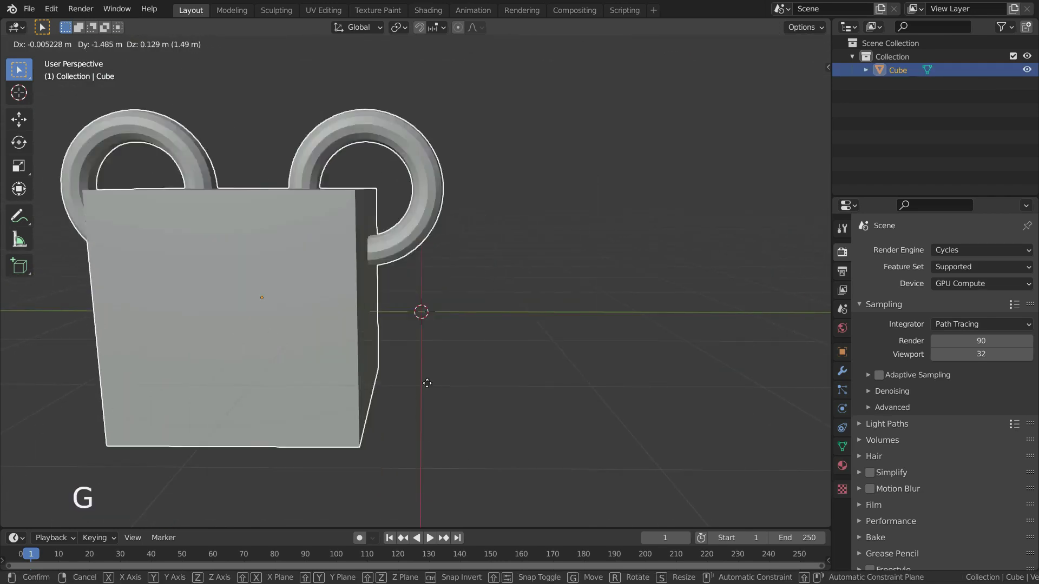
right_click(597, 355)
mouse_move(598, 356)
middle_down()
mouse_move(593, 376)
mouse_move(600, 356)
middle_up()
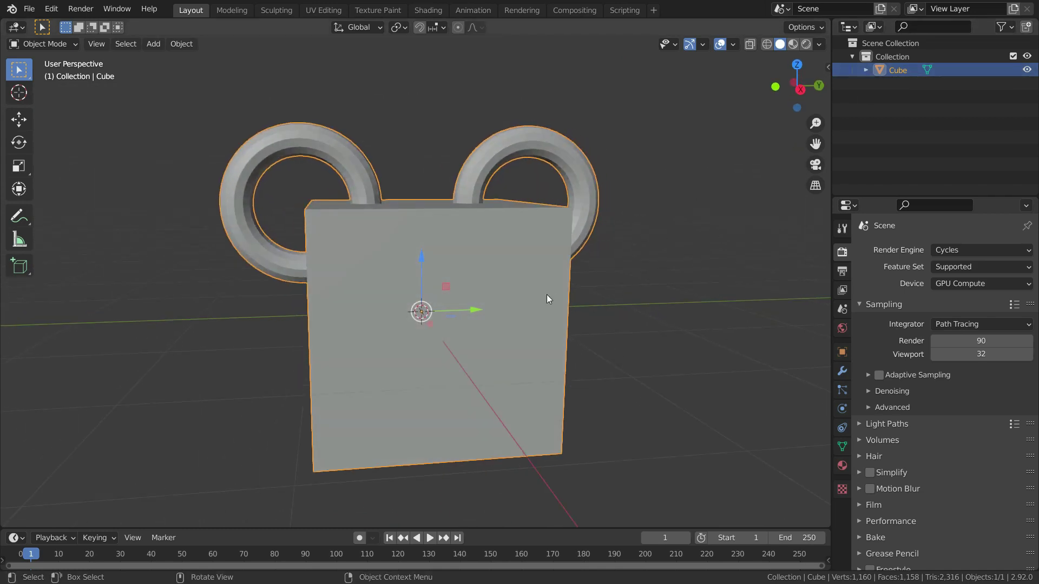
scroll(511, 331, down, 2)
scroll(512, 331, up, 1)
middle_drag(634, 339, 621, 352)
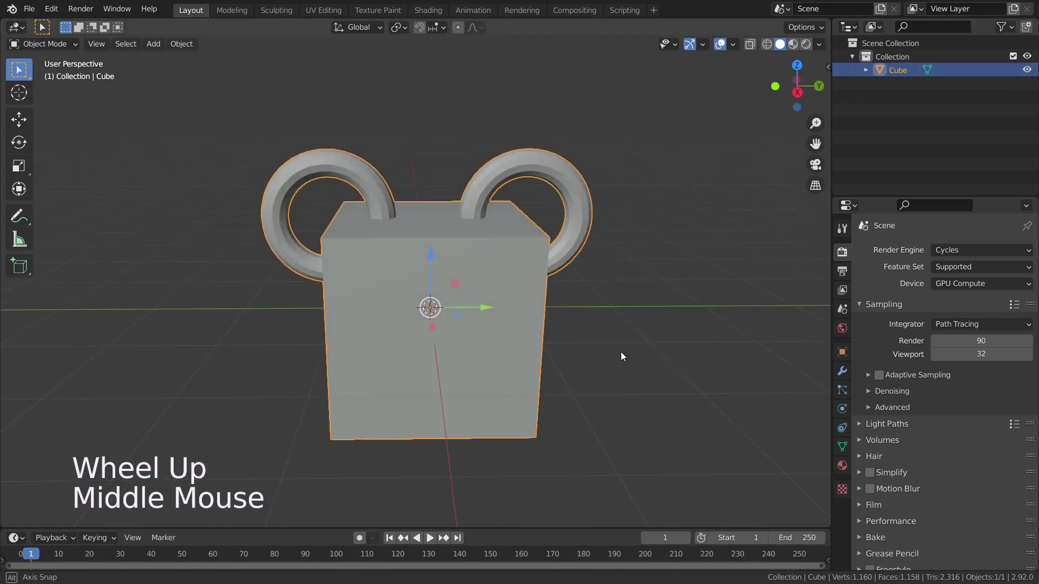
Step: In Edit Mode, select the entire right-hand torus with L
key(Tab)
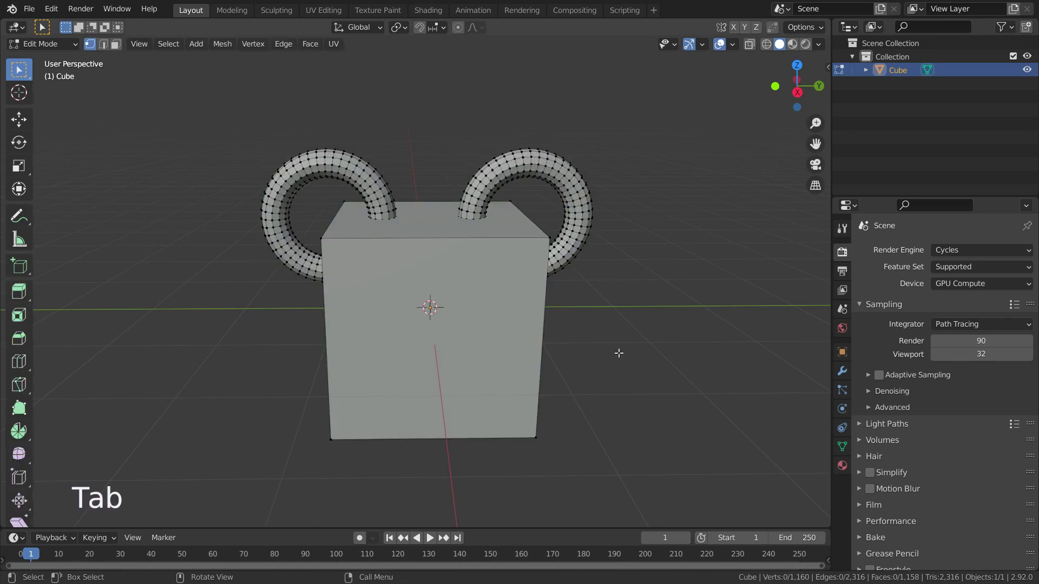
mouse_move(607, 357)
middle_down()
mouse_move(607, 297)
mouse_move(621, 357)
middle_up()
scroll(601, 263, up, 1)
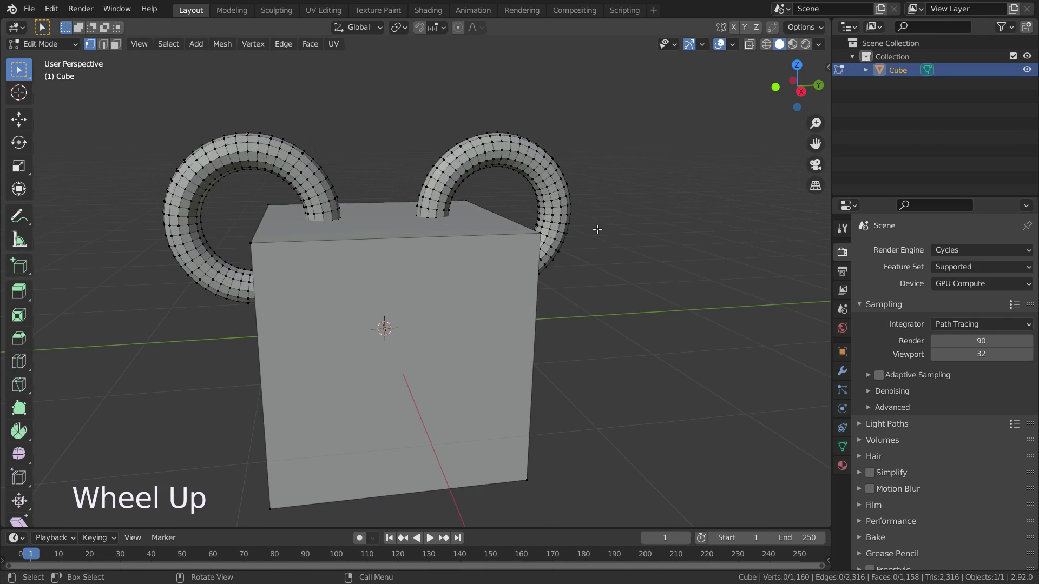
scroll(557, 182, up, 3)
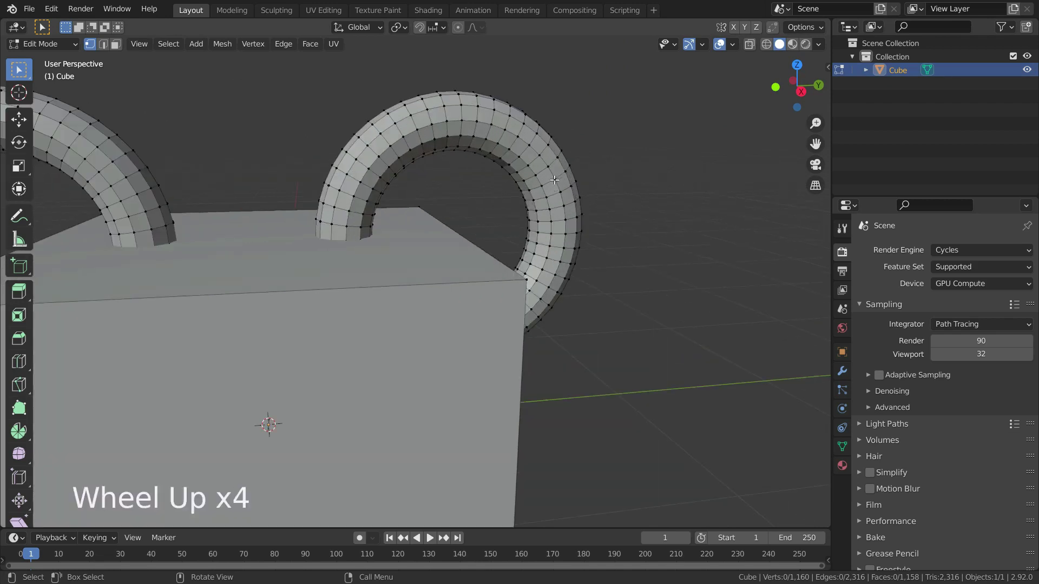
key(l)
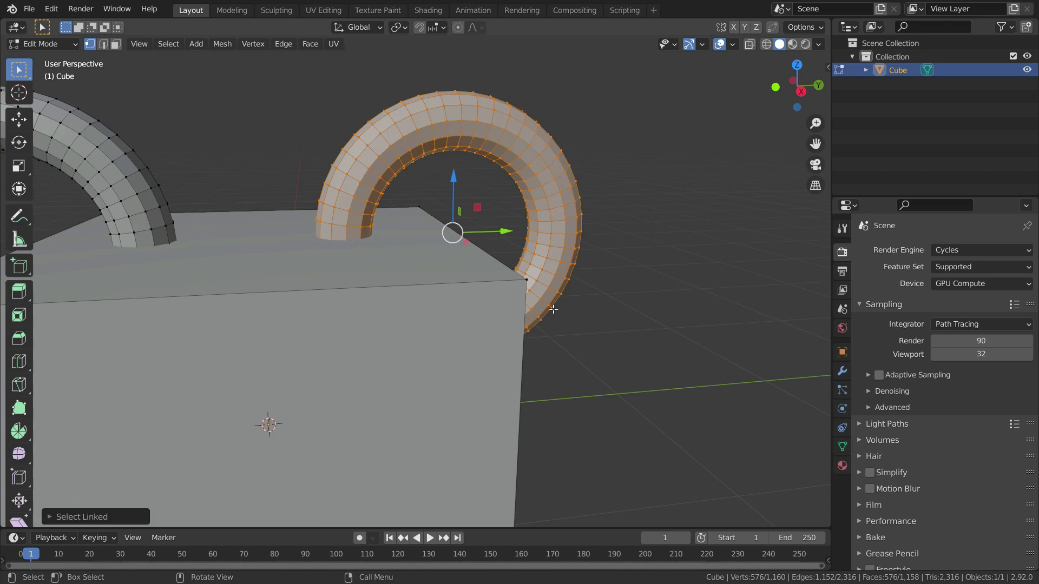
scroll(596, 304, down, 4)
scroll(595, 336, up, 2)
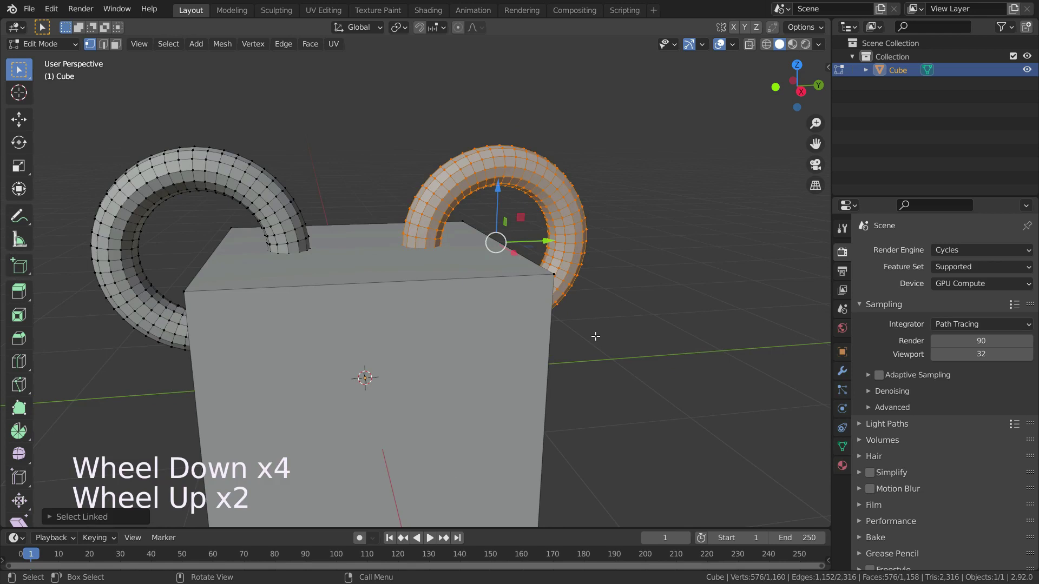
Step: Toggle X-ray on and off to check the tori, then open the Separate menu
key(alt+z)
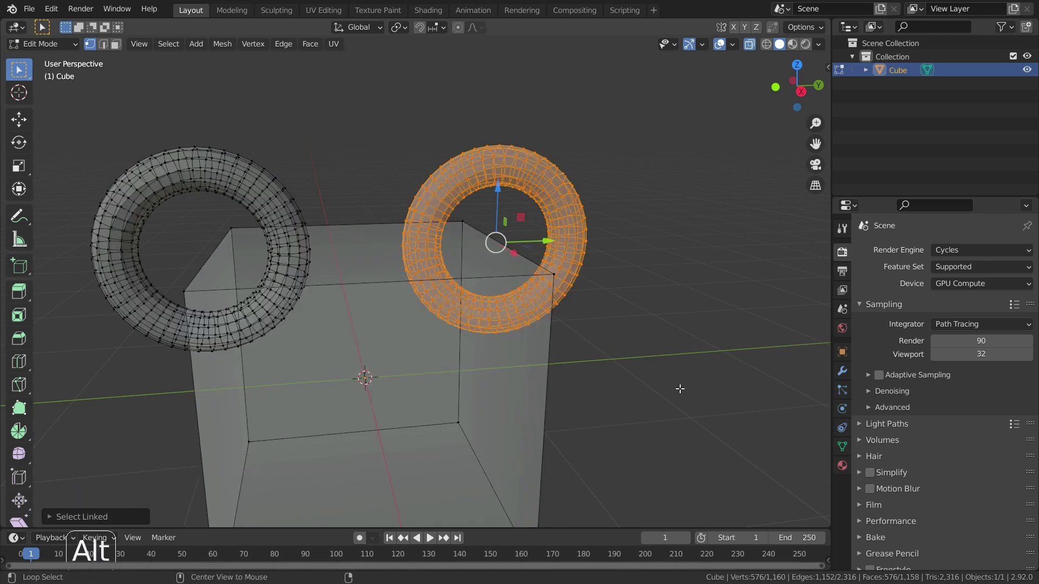
key(alt+z)
scroll(528, 383, down, 3)
scroll(528, 382, up, 2)
middle_drag(528, 382, 629, 368)
scroll(608, 369, down, 1)
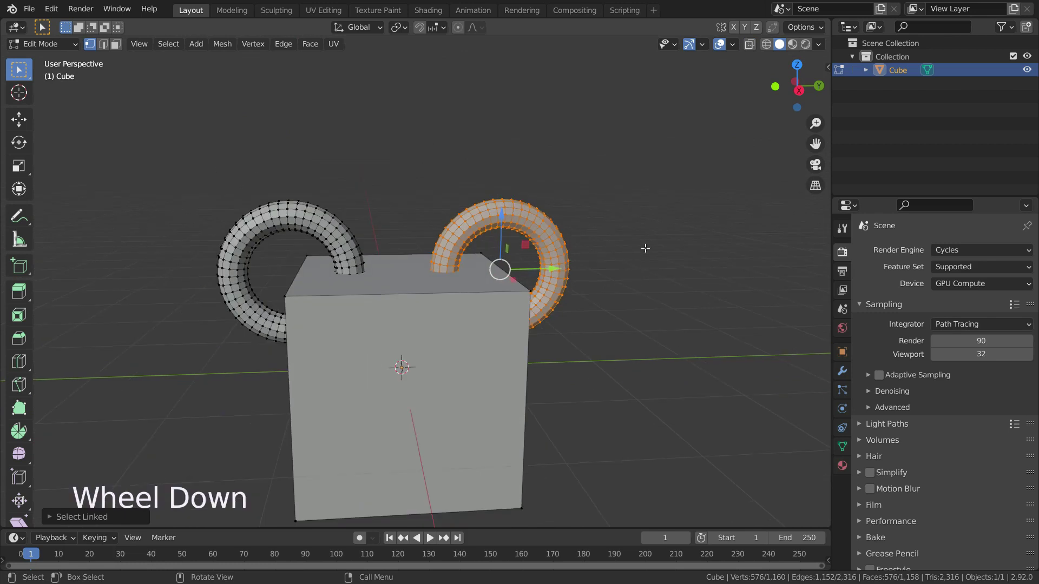
key(p)
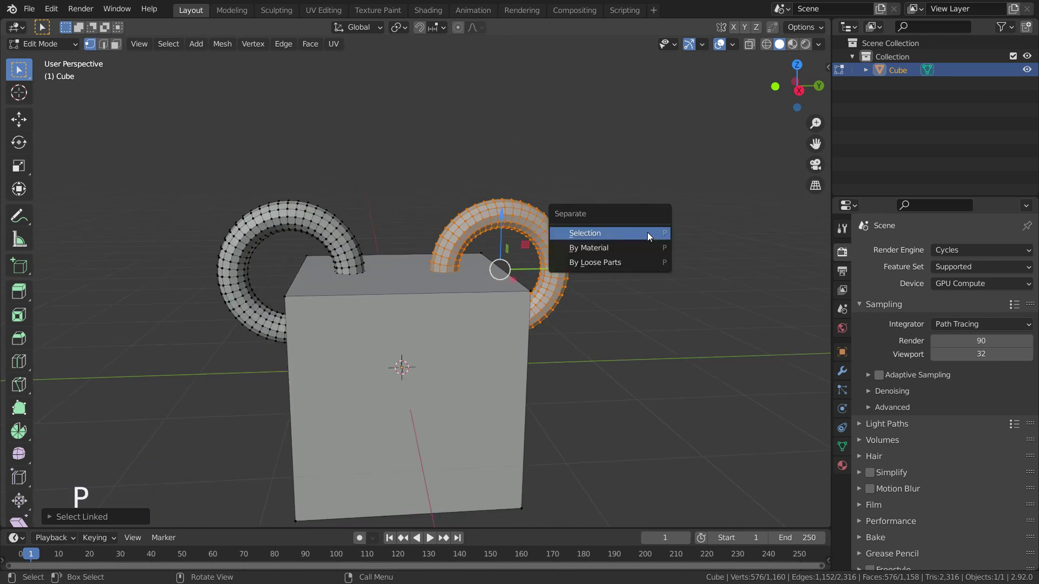
Step: Separate the selected right torus into its own object and return to Object Mode
click(615, 232)
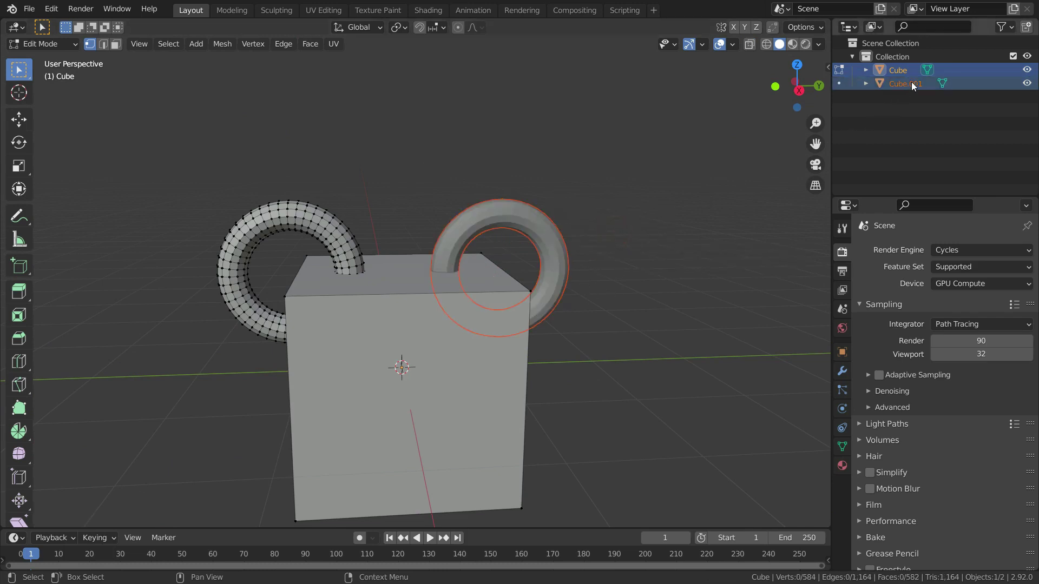
scroll(628, 296, up, 1)
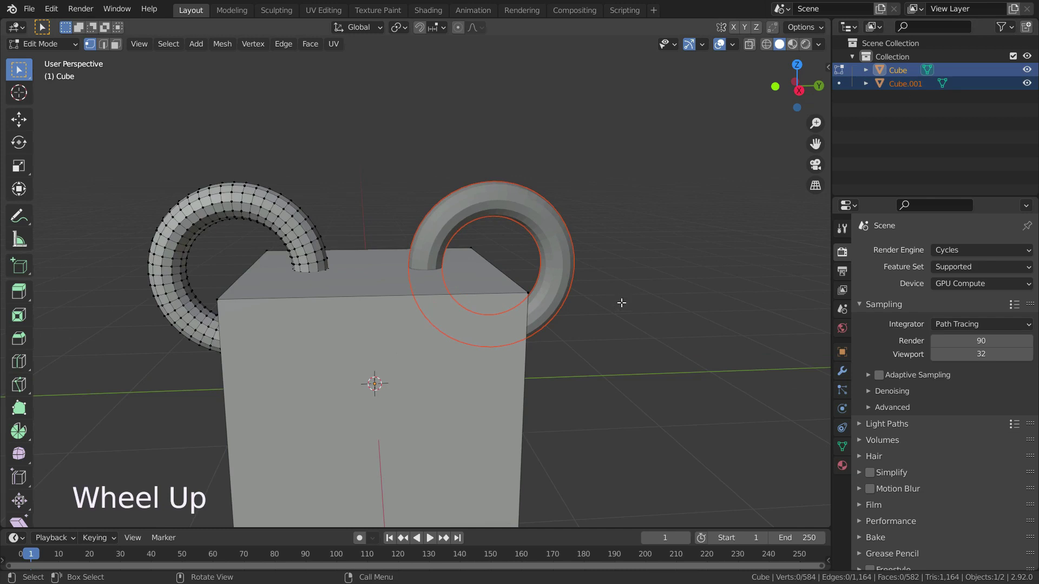
key(Tab)
scroll(612, 287, down, 2)
scroll(612, 297, up, 1)
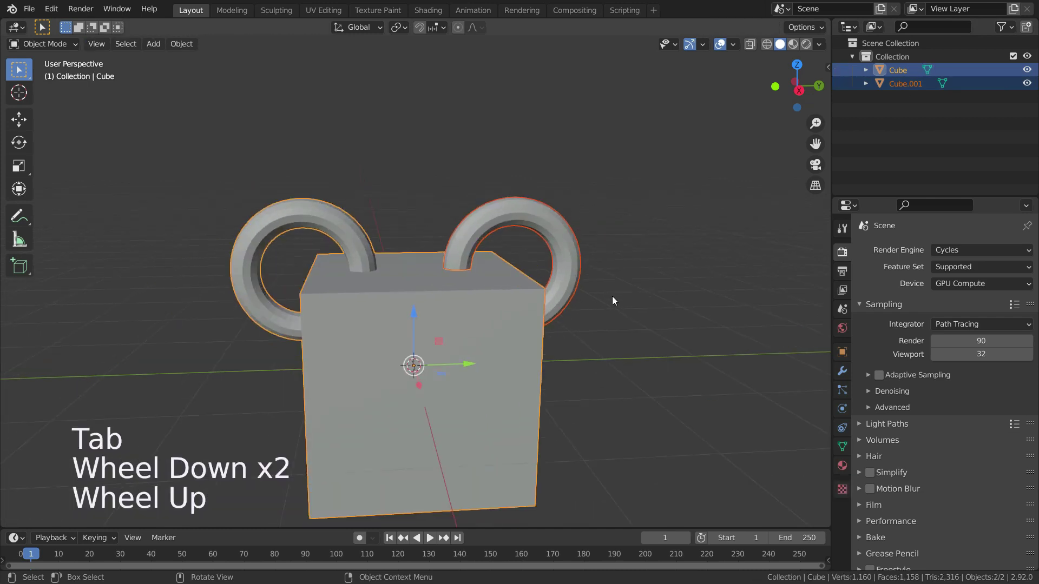
Step: Select each piece and test-move the separated right handle, then cancel the move
click(573, 250)
click(423, 289)
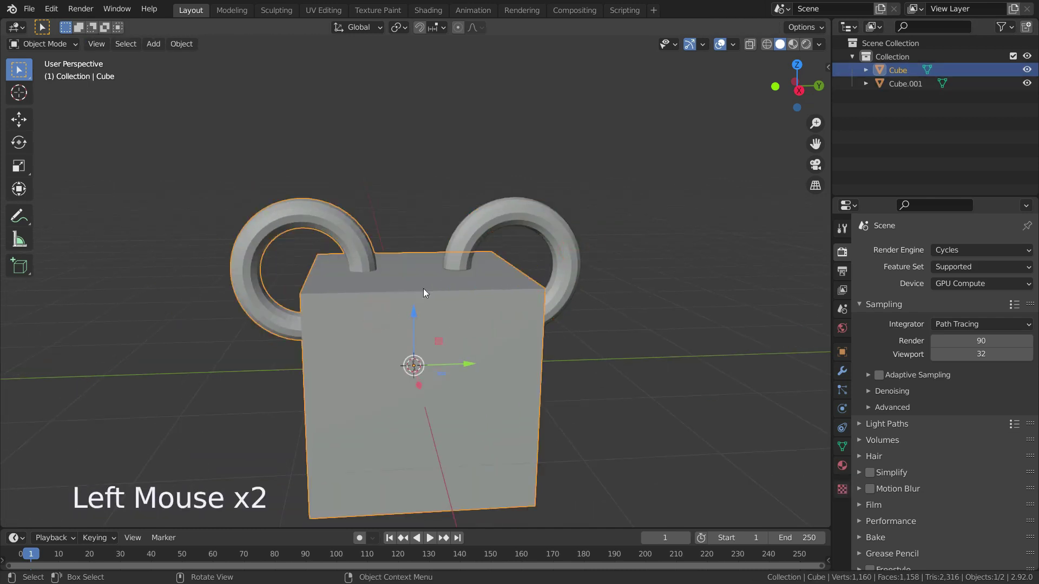
click(514, 203)
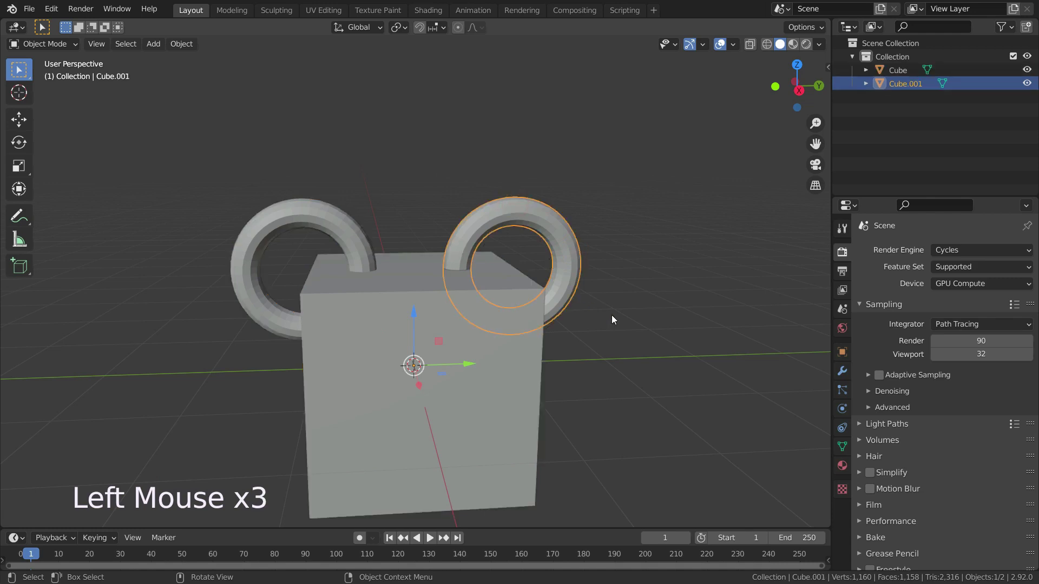
key(g)
right_click(711, 219)
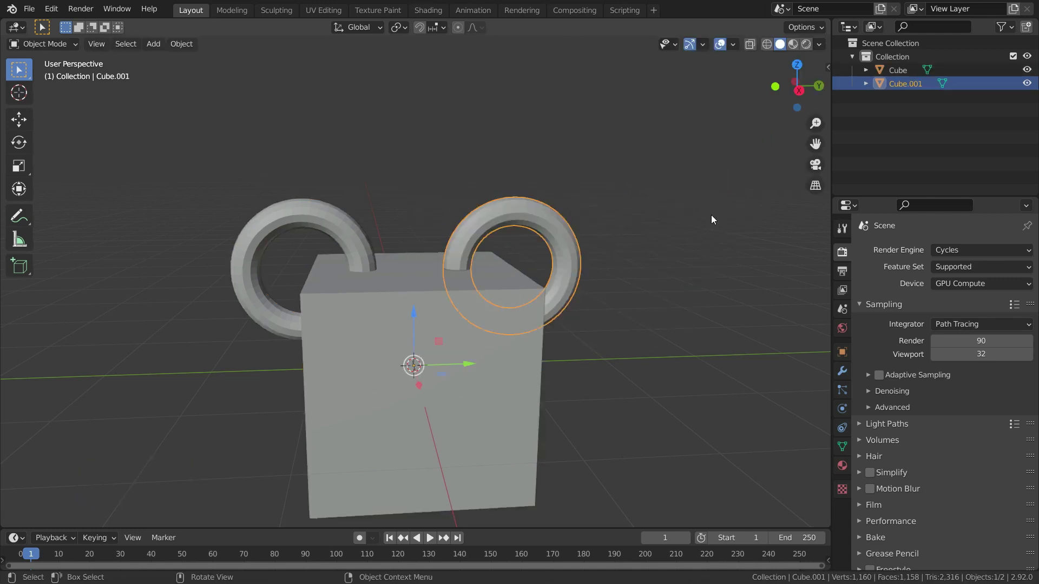
Step: Test-move the cube to confirm the right ring stays behind, then cancel and deselect
click(347, 324)
key(g)
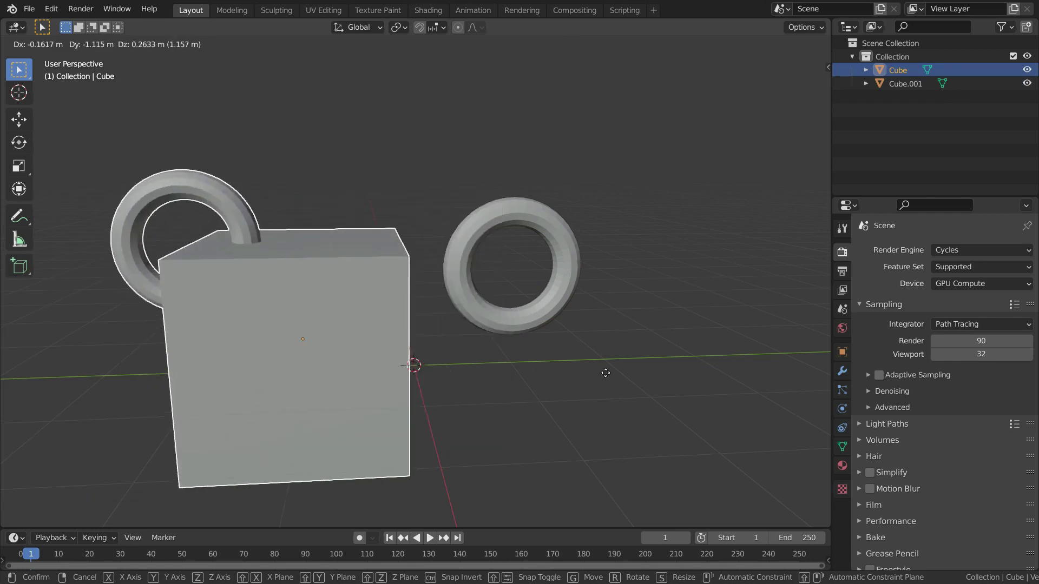
right_click(612, 341)
scroll(613, 341, down, 3)
scroll(612, 341, up, 3)
middle_drag(613, 341, 605, 352)
mouse_move(611, 272)
middle_down()
mouse_move(614, 294)
mouse_move(597, 283)
middle_up()
click(619, 269)
Step: Undo three times to before the right handle was separated, then deselect its vertices
key(ctrl+z)
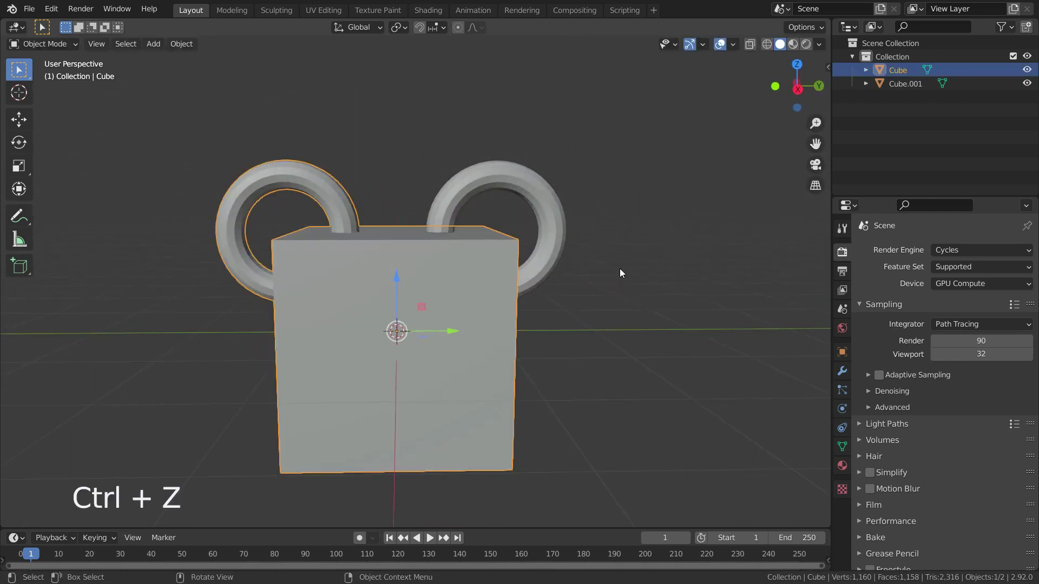
key(ctrl+z)
key(ctrl+z)
key(ctrl+z)
key(ctrl+z)
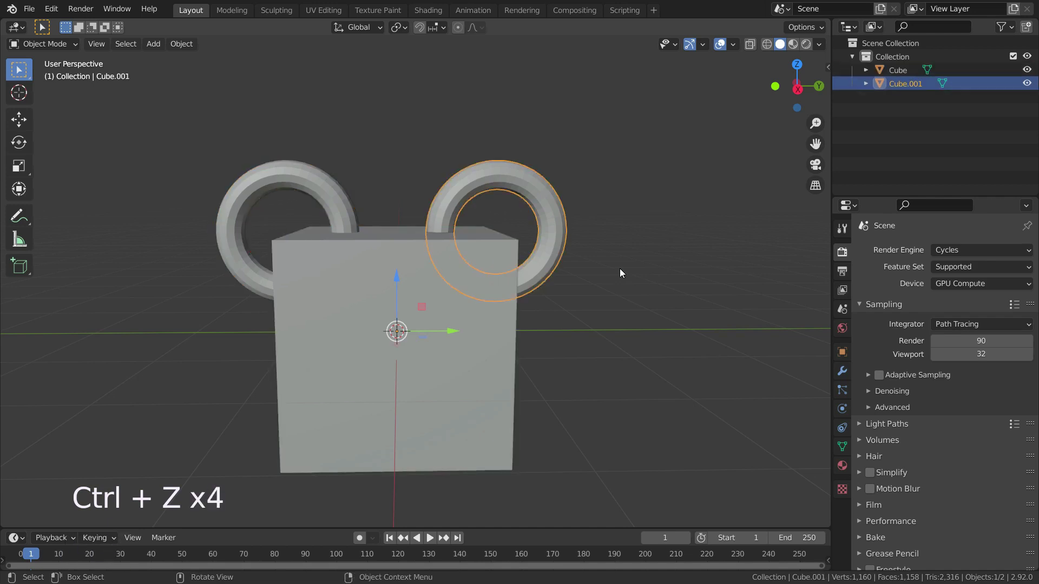
key(ctrl+z)
key(ctrl+z)
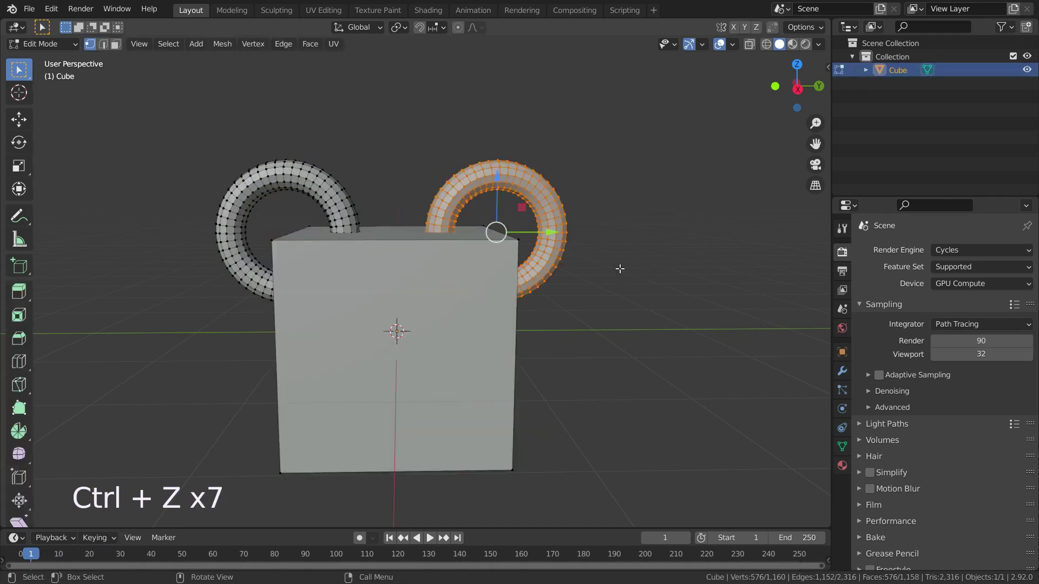
click(619, 269)
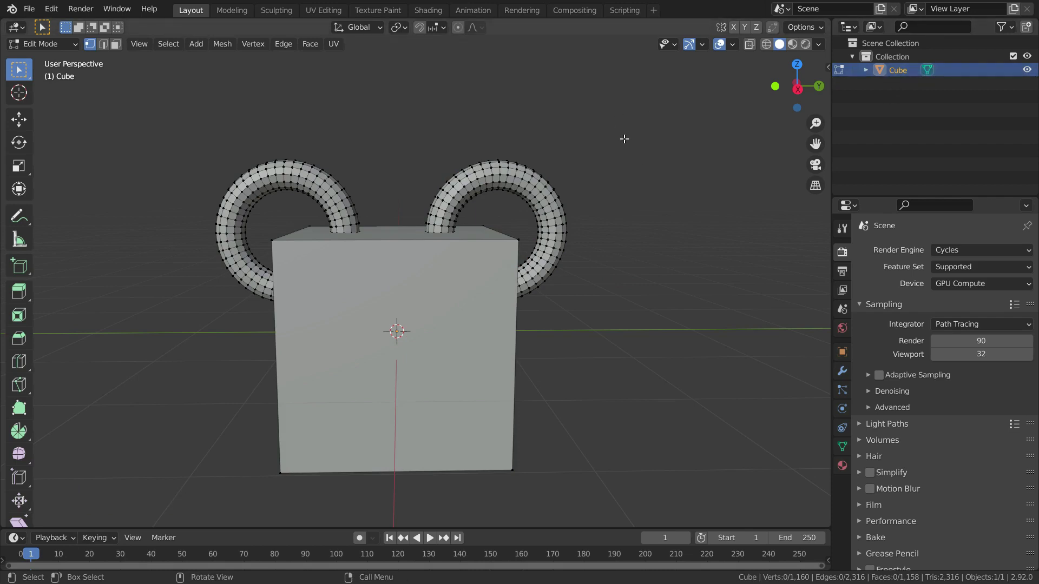
Step: Test-move the whole Cube in Object Mode to confirm both rings move with it, then re-enter Edit Mode
key(Tab)
key(g)
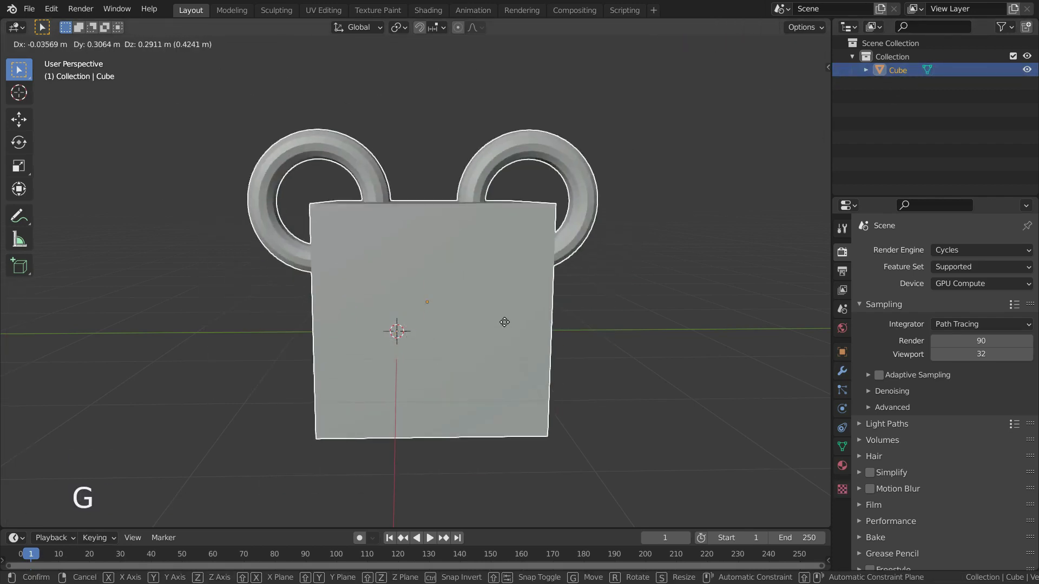
right_click(618, 331)
key(Tab)
middle_drag(578, 292, 609, 280)
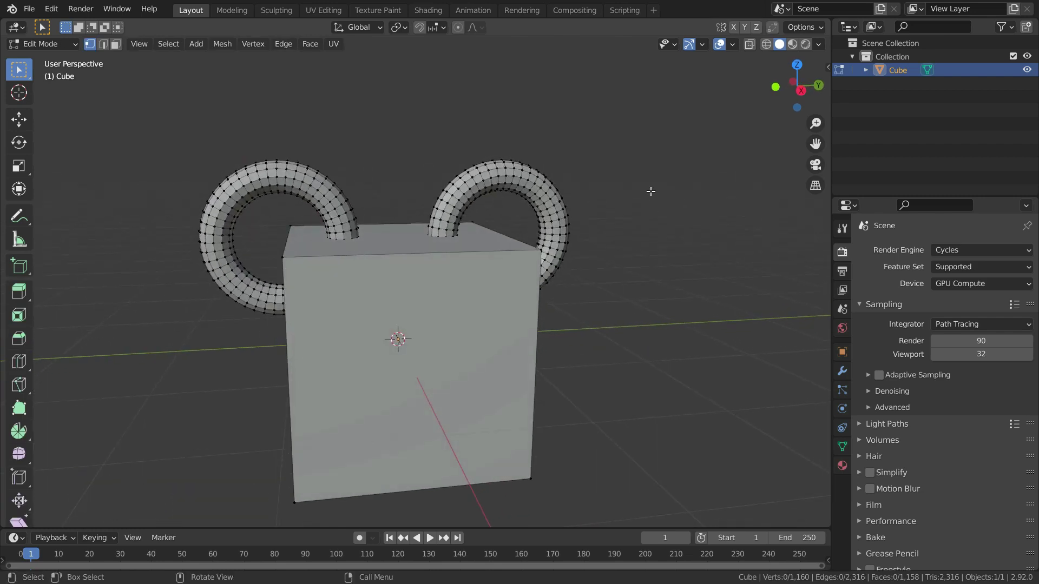
Step: Separate the mesh By Loose Parts and return to Object Mode
key(p)
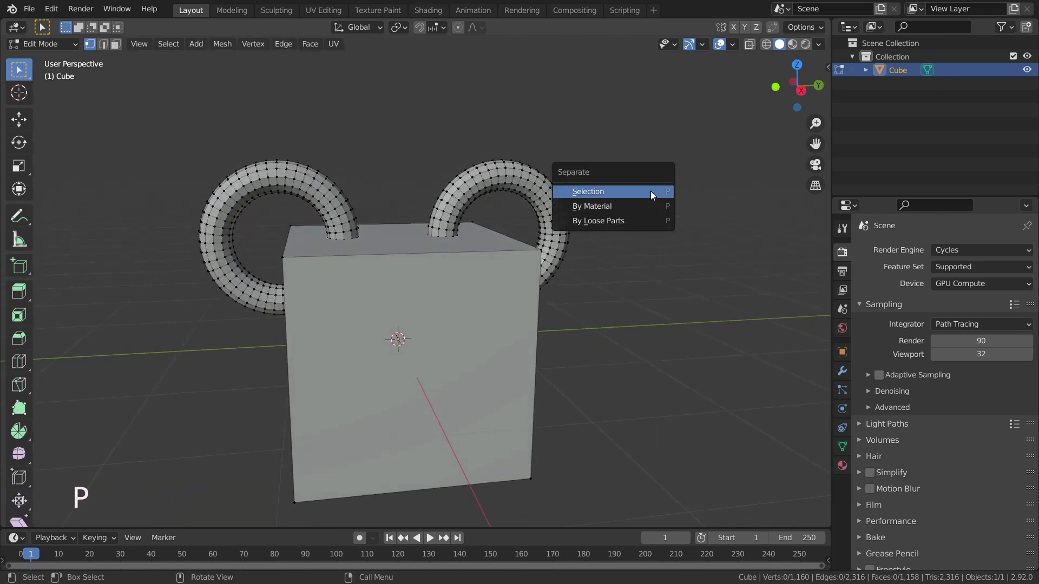
click(615, 223)
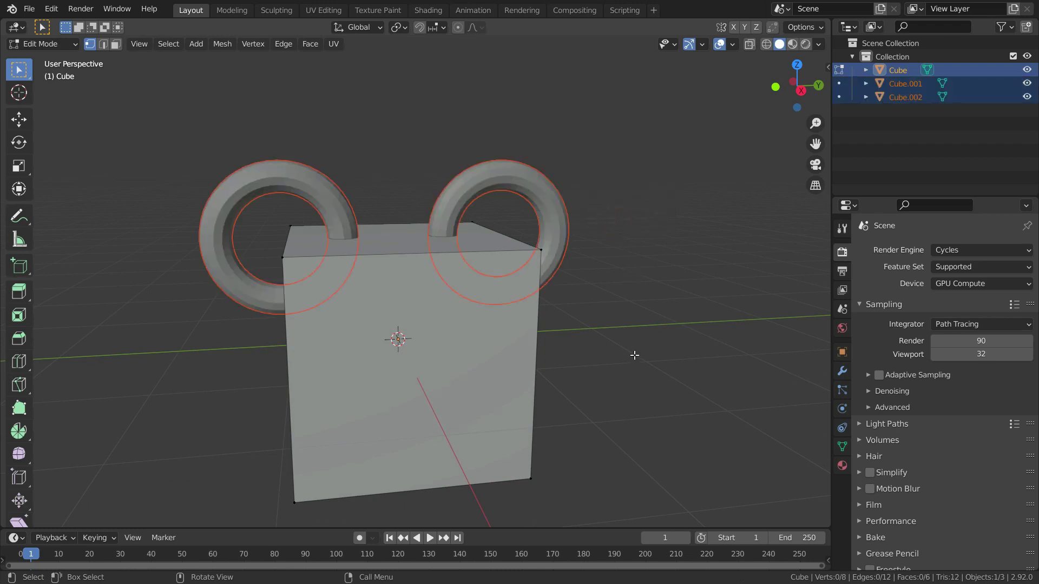
key(Tab)
Step: Test-move the right handle, left handle and cube individually, cancelling each move
click(548, 235)
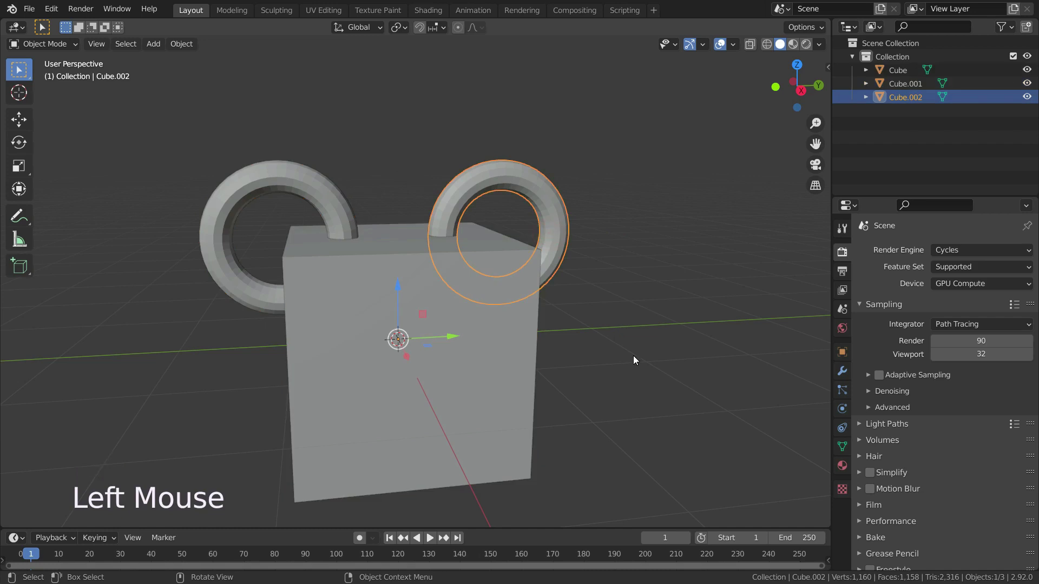
key(g)
right_click(718, 330)
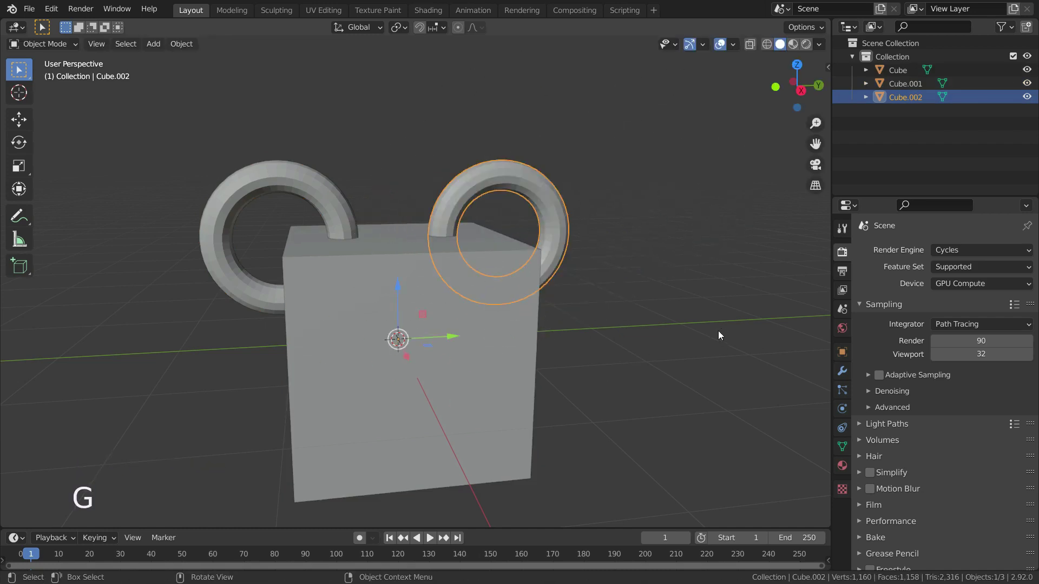
click(338, 216)
key(g)
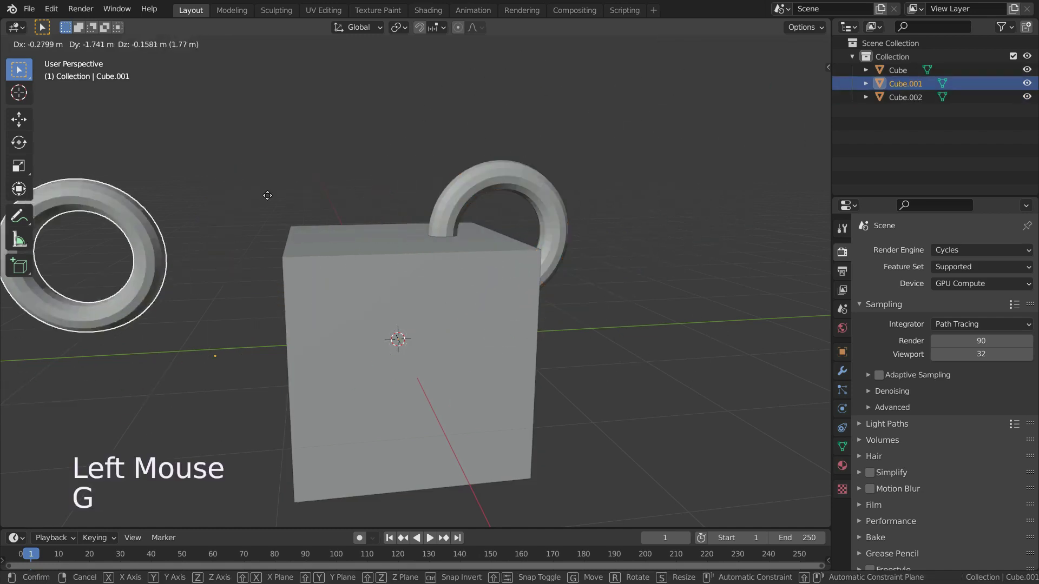
right_click(403, 314)
click(505, 368)
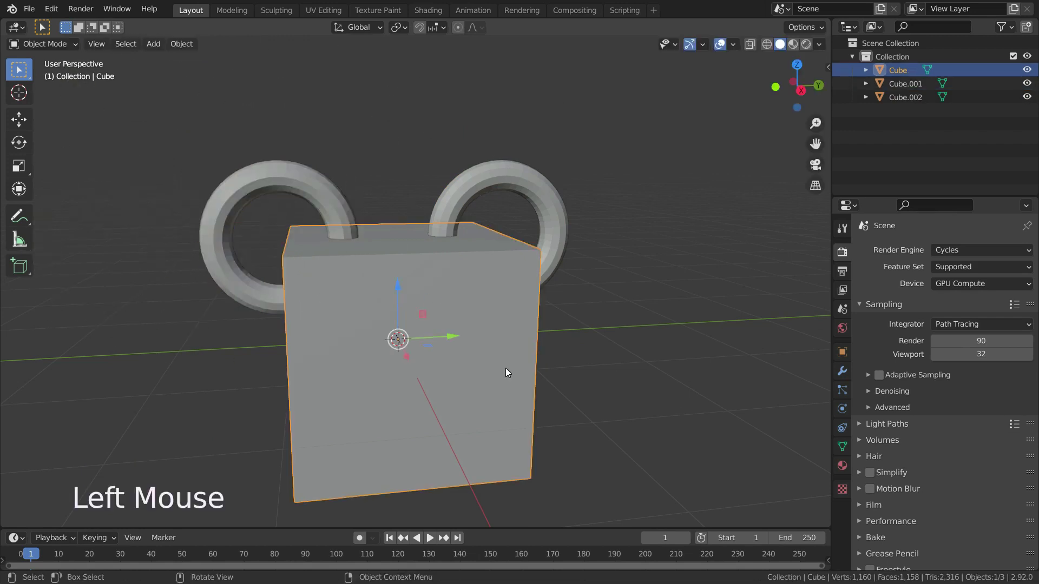
key(g)
right_click(673, 226)
Step: Click through the right handle, cube and left handle to confirm they're three objects
middle_click(620, 345)
click(620, 346)
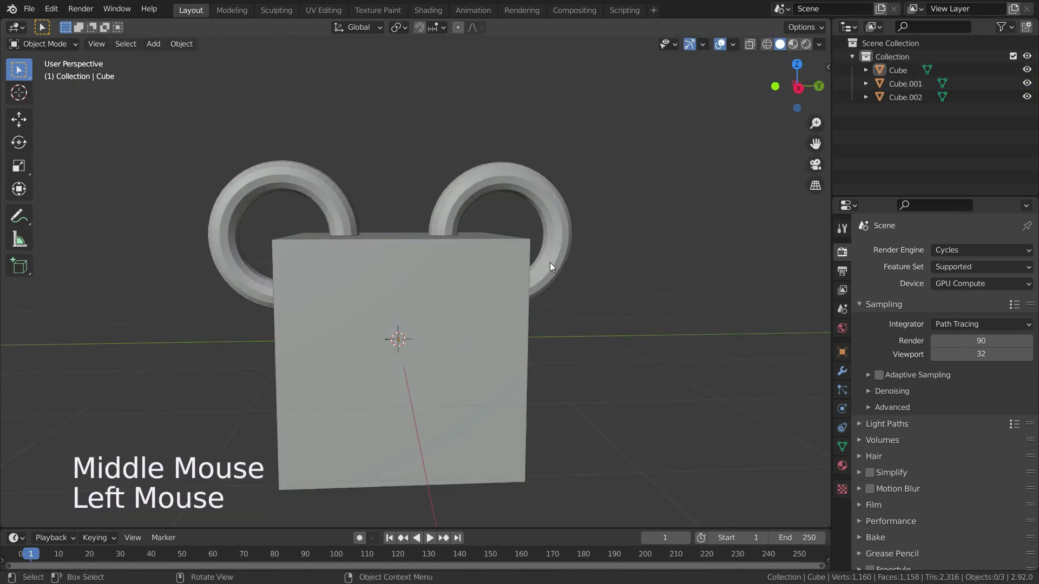
click(550, 262)
click(339, 332)
click(330, 204)
middle_drag(330, 203, 582, 296)
click(565, 247)
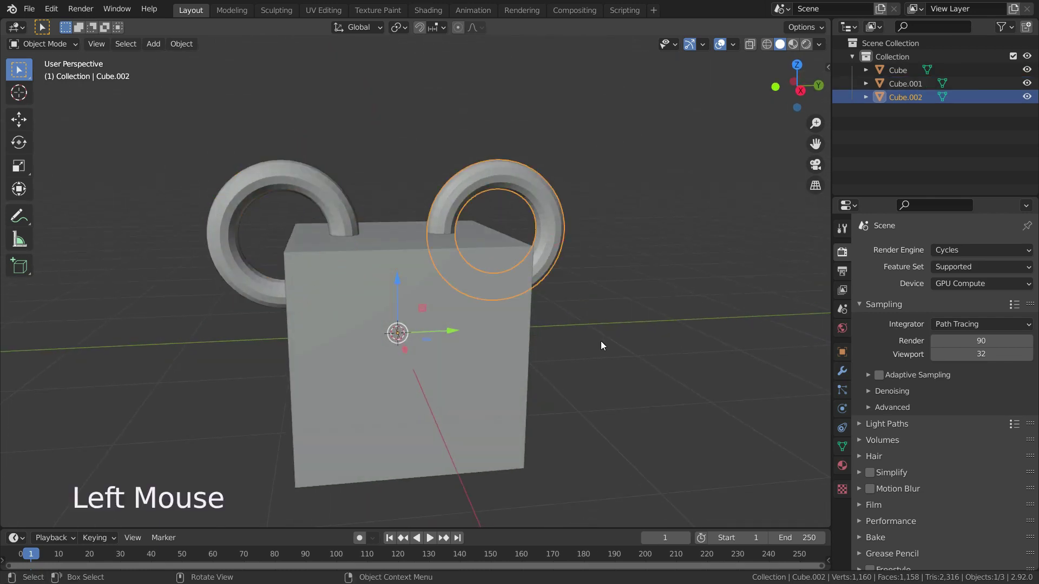
click(641, 350)
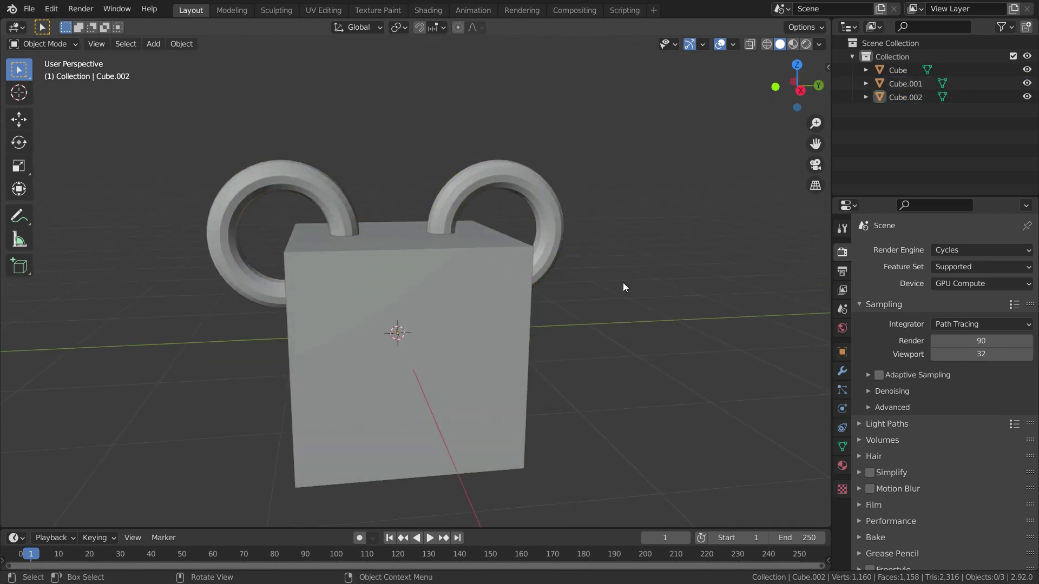
scroll(428, 281, down, 4)
scroll(429, 281, up, 2)
middle_drag(428, 282, 476, 341)
Step: Set the cube's material base colour to red and switch the viewport to material preview
click(476, 341)
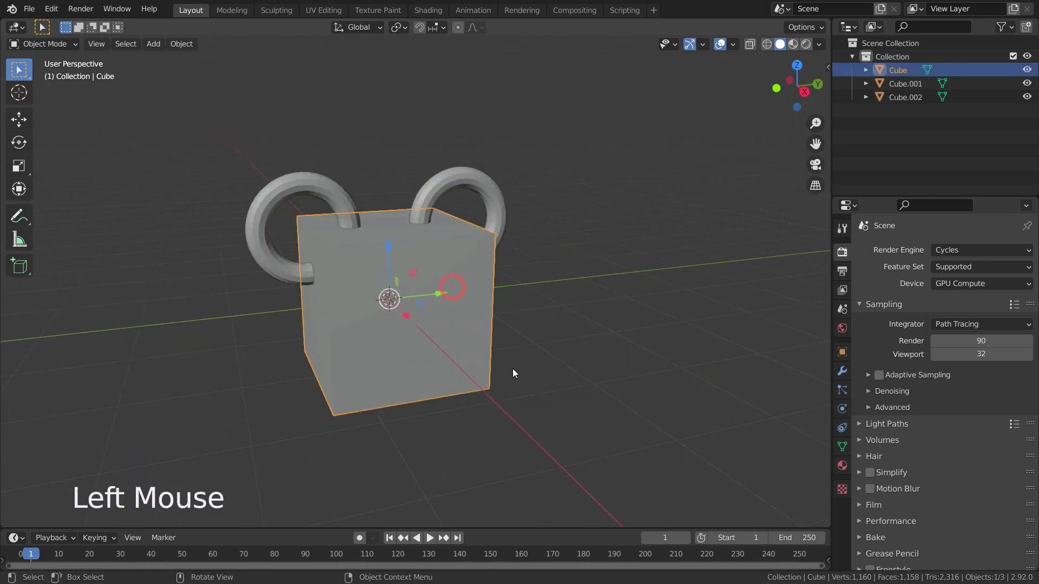
click(840, 467)
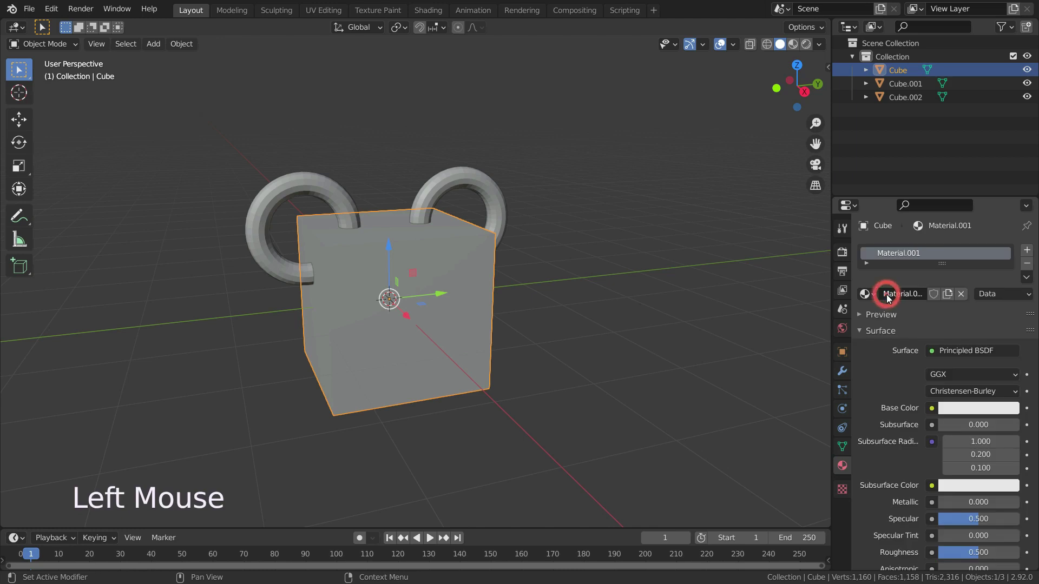
click(956, 411)
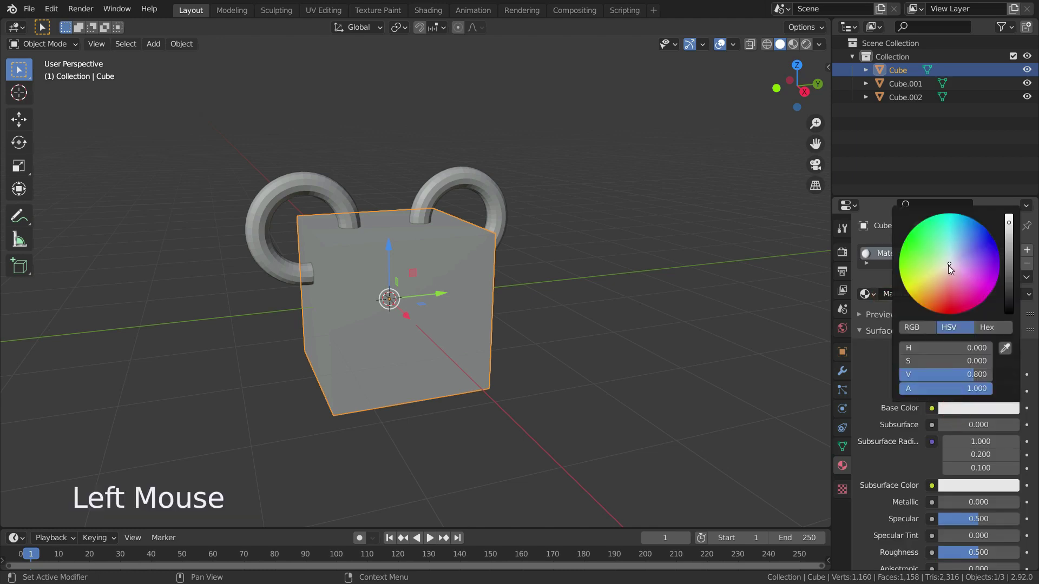
drag(948, 265, 953, 310)
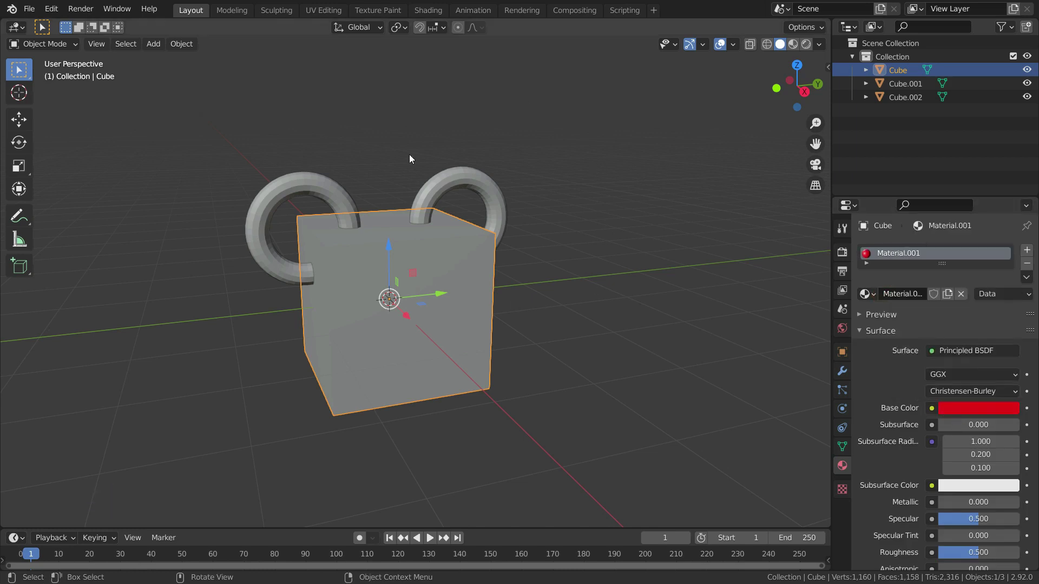
click(792, 44)
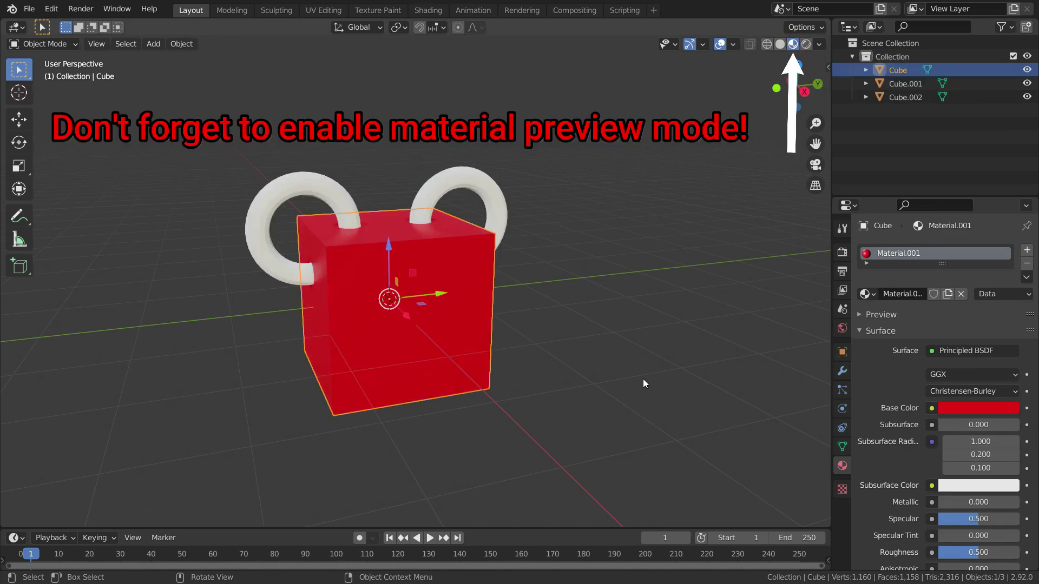
Step: Give the left handle a new material with a green base colour
click(278, 196)
click(894, 293)
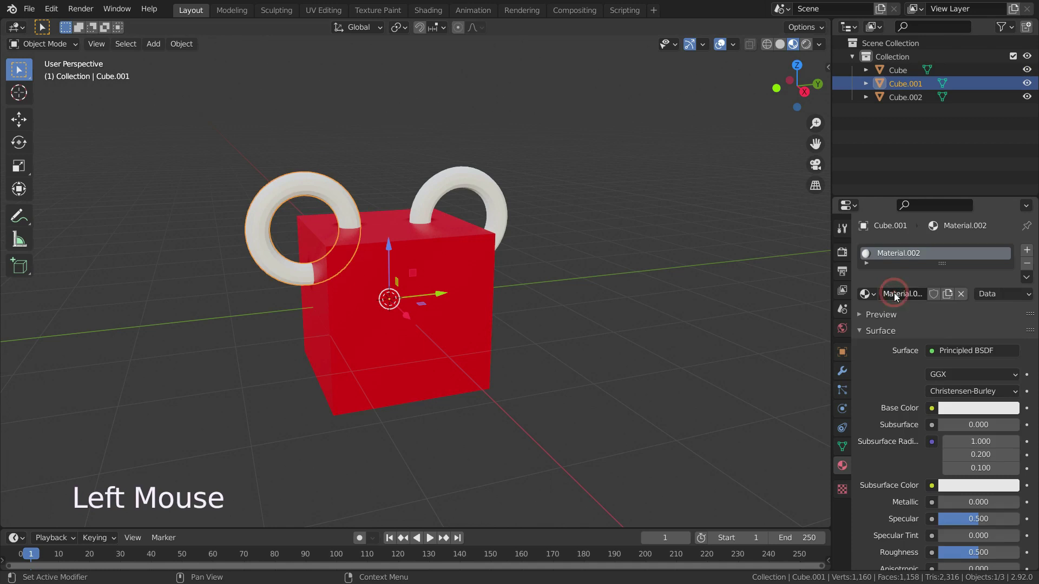
click(949, 411)
click(911, 246)
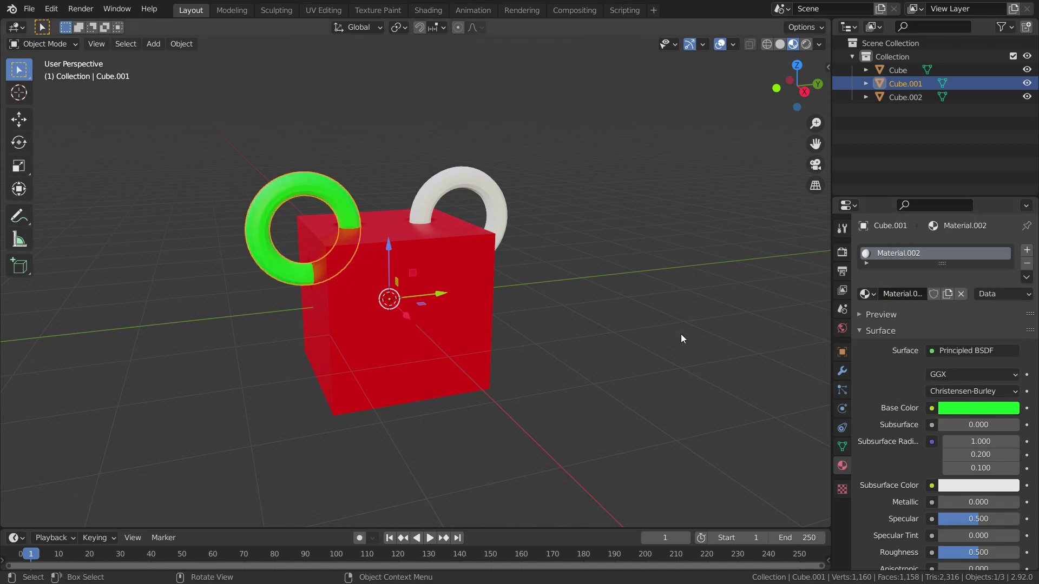
Step: Give the right handle a new material with a blue base colour
click(492, 194)
click(891, 297)
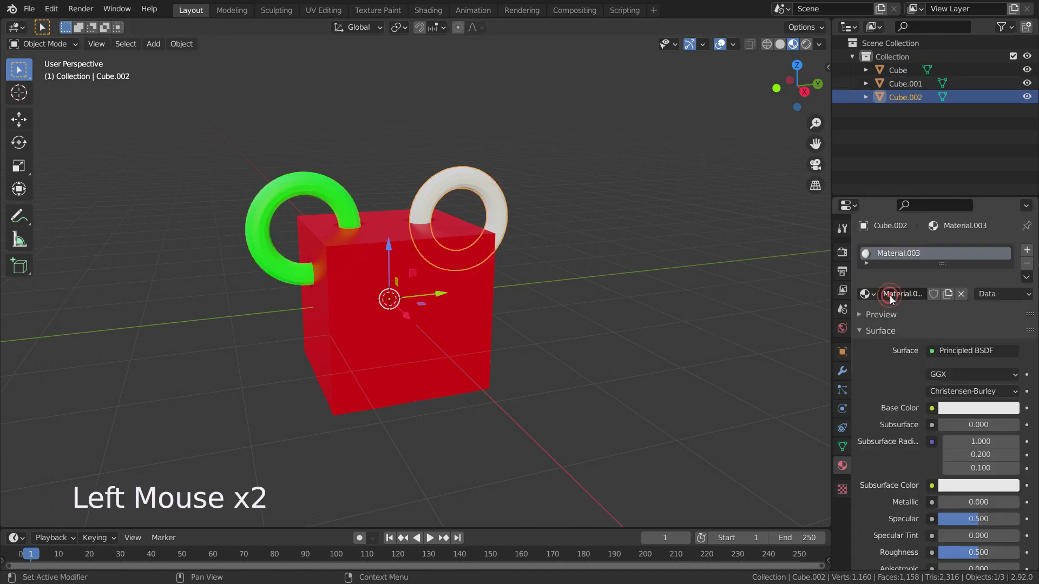
click(949, 410)
click(930, 287)
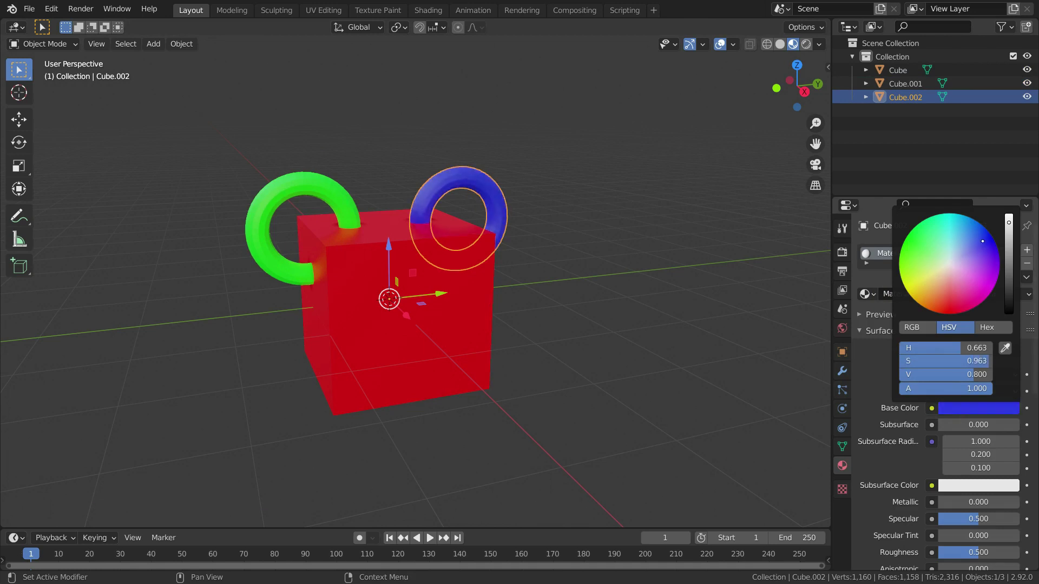
click(606, 299)
middle_drag(606, 298, 552, 319)
scroll(631, 336, up, 2)
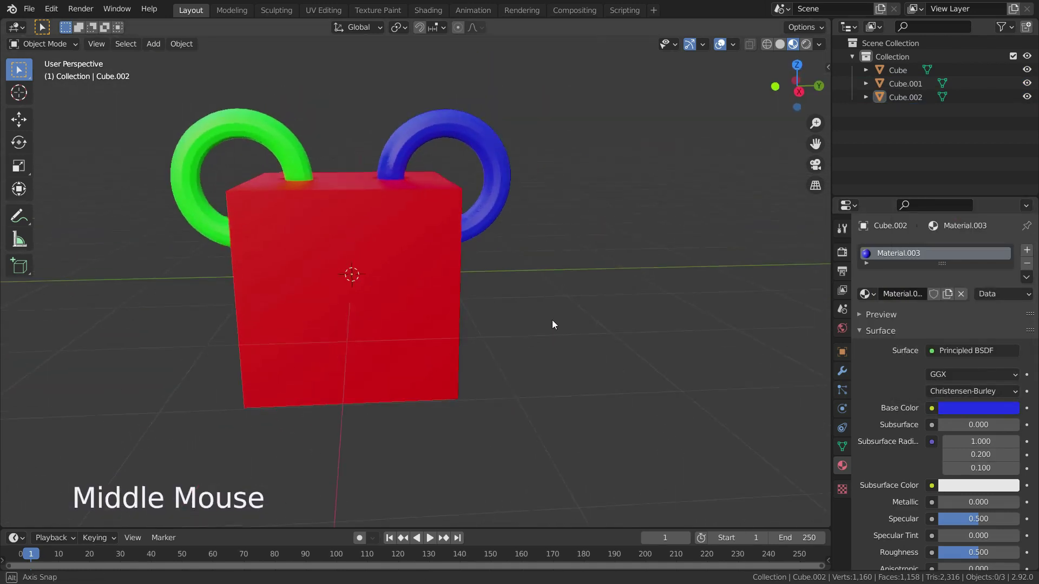
scroll(502, 355, down, 2)
scroll(502, 355, up, 1)
middle_drag(501, 355, 586, 261)
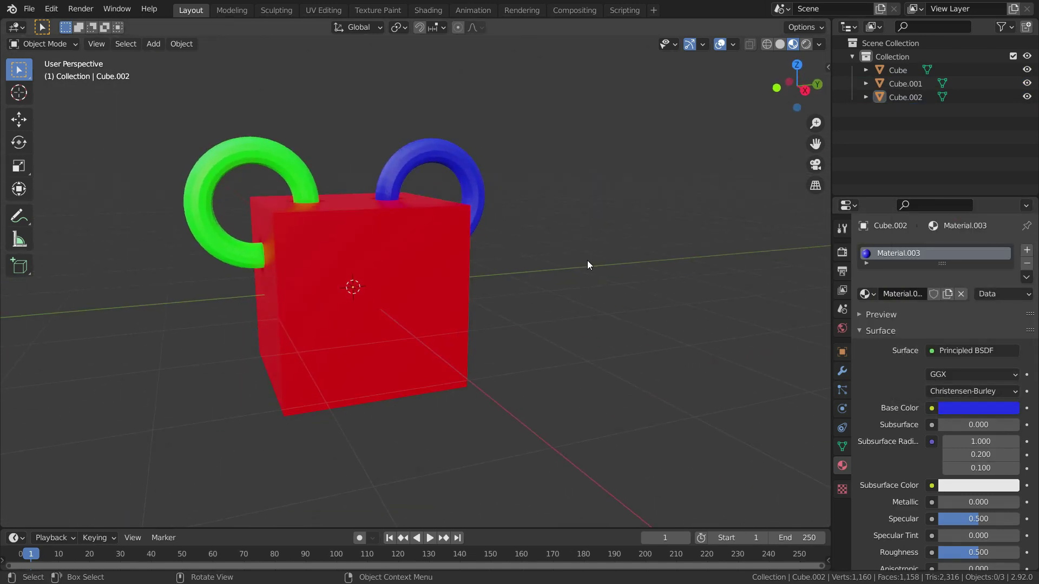
Step: Select the red cube plus the green and blue tori and join them with Ctrl+J
click(409, 295)
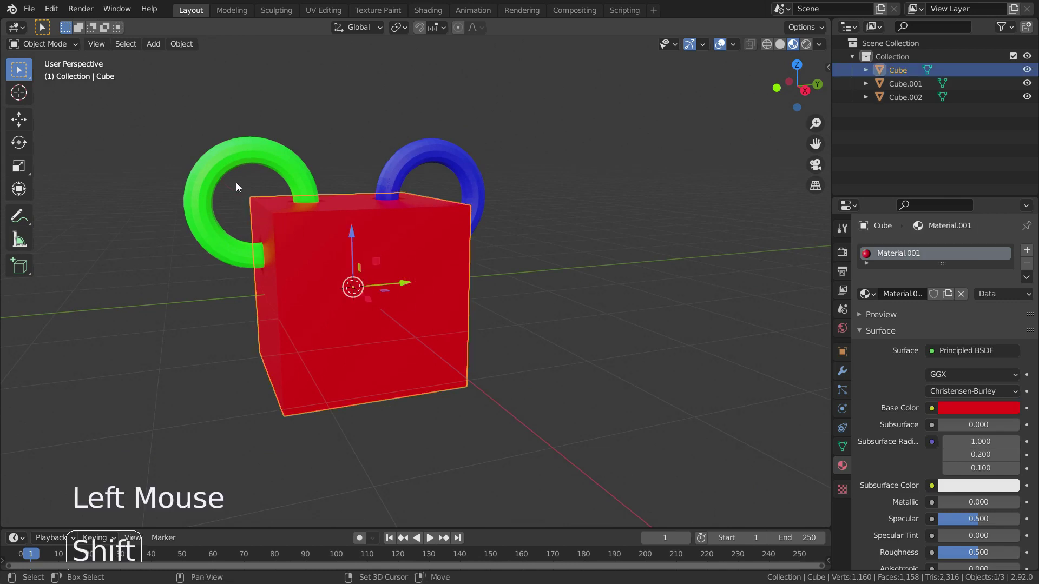
shift+click(261, 158)
shift+click(423, 154)
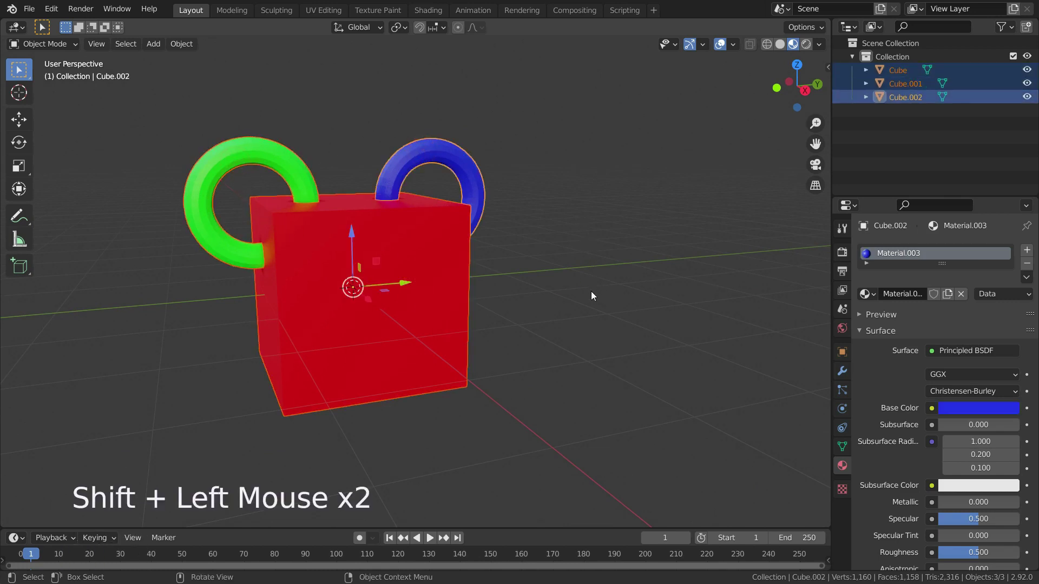
middle_drag(580, 309, 584, 240)
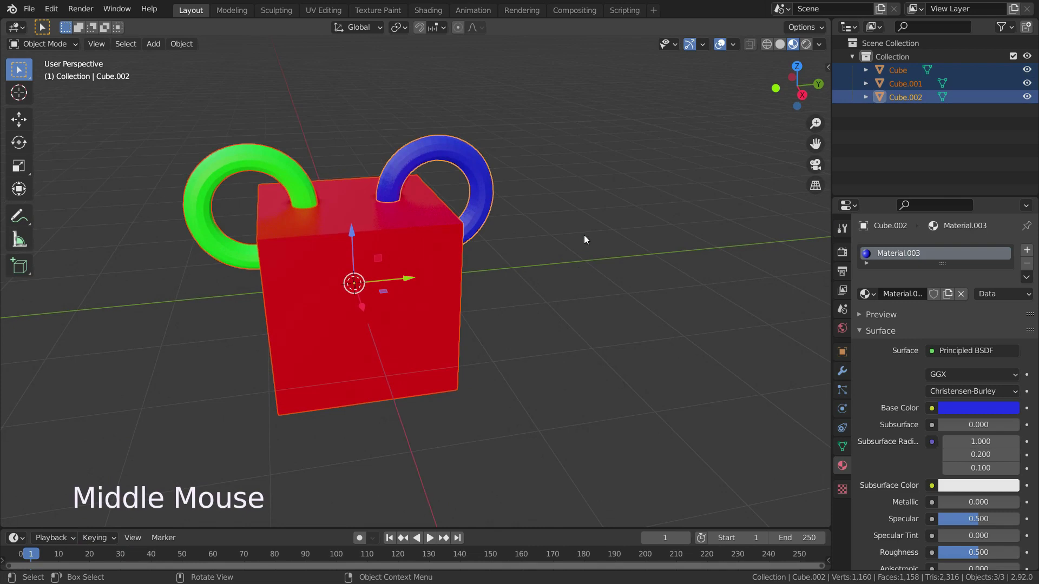
key(ctrl+j)
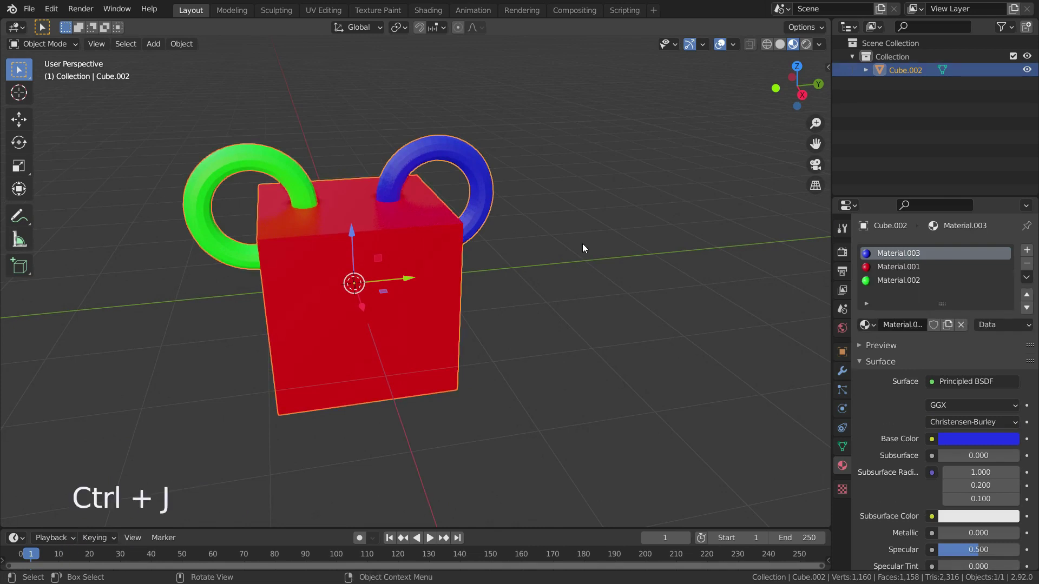
Step: Test-move the joined object, then enter Edit Mode on its mesh
key(g)
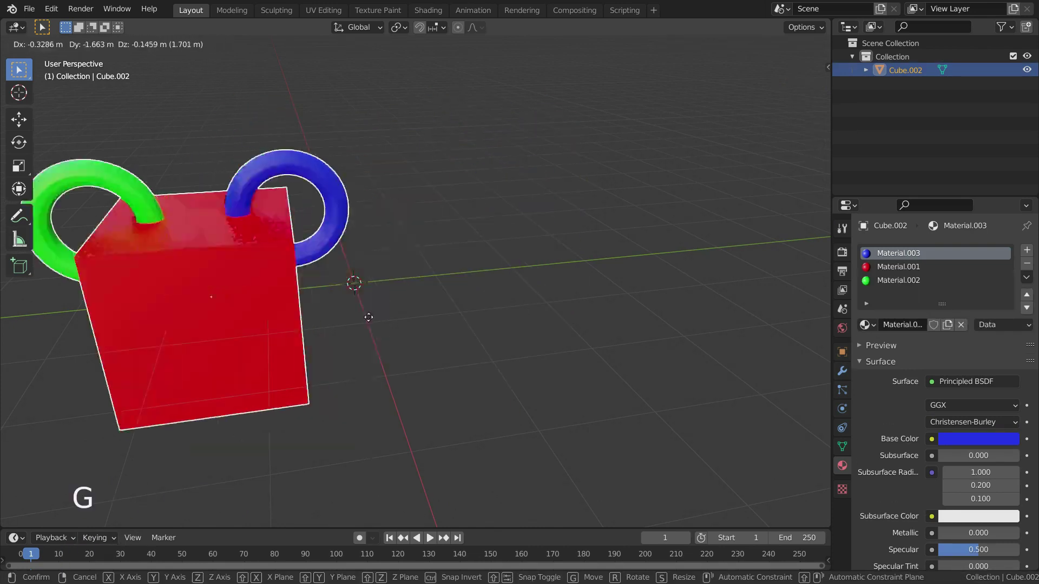
click(506, 206)
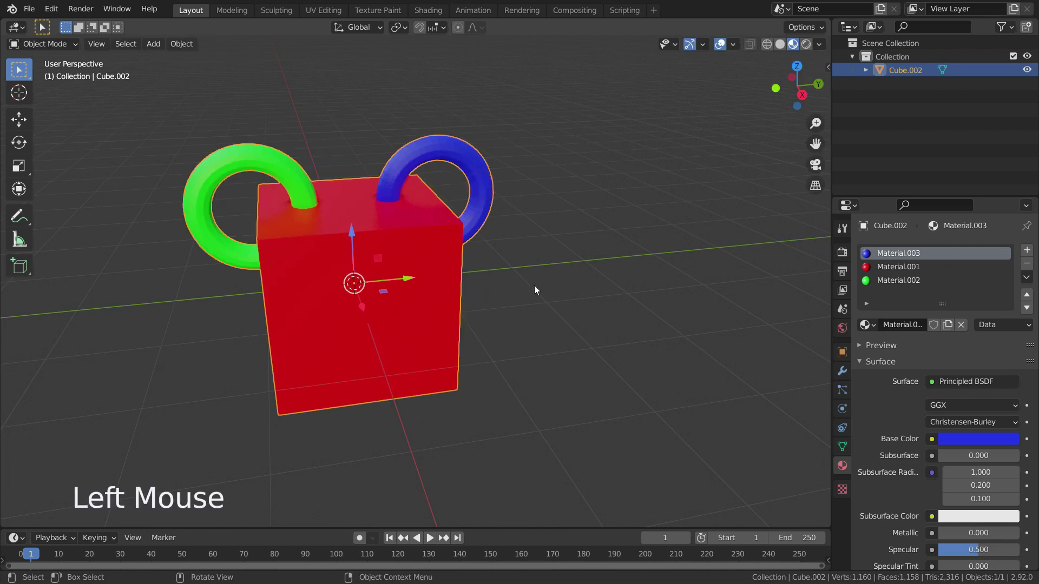
mouse_move(534, 285)
middle_down()
mouse_move(557, 263)
mouse_move(531, 263)
mouse_move(541, 273)
middle_up()
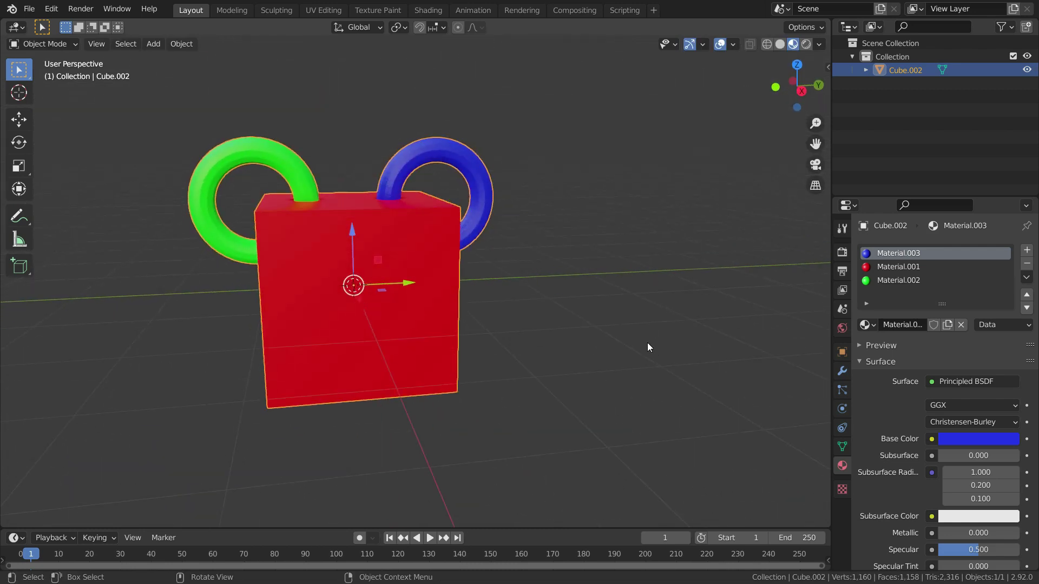
key(Tab)
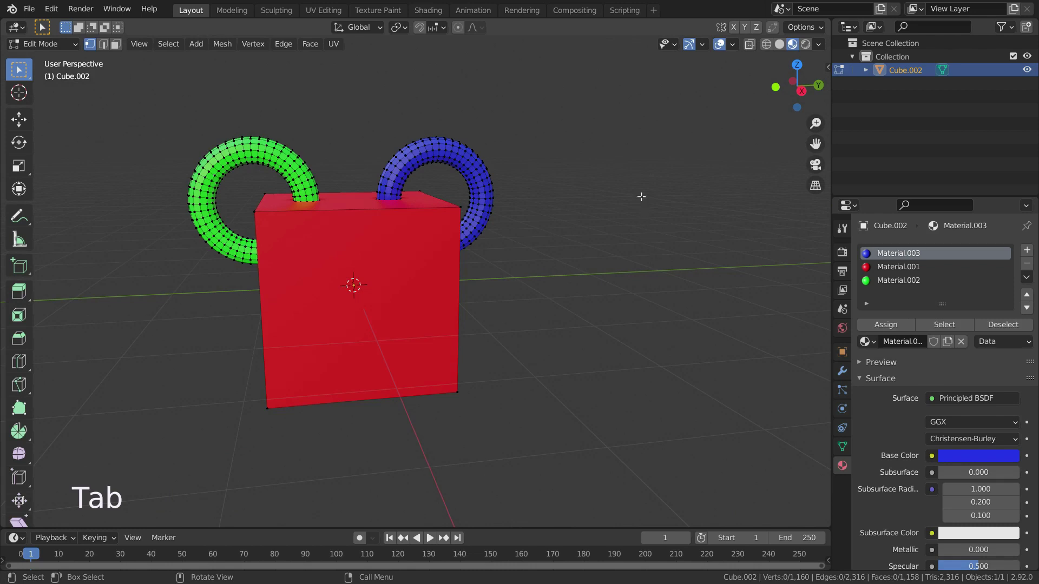
Step: Separate the mesh By Material and return to Object Mode
key(p)
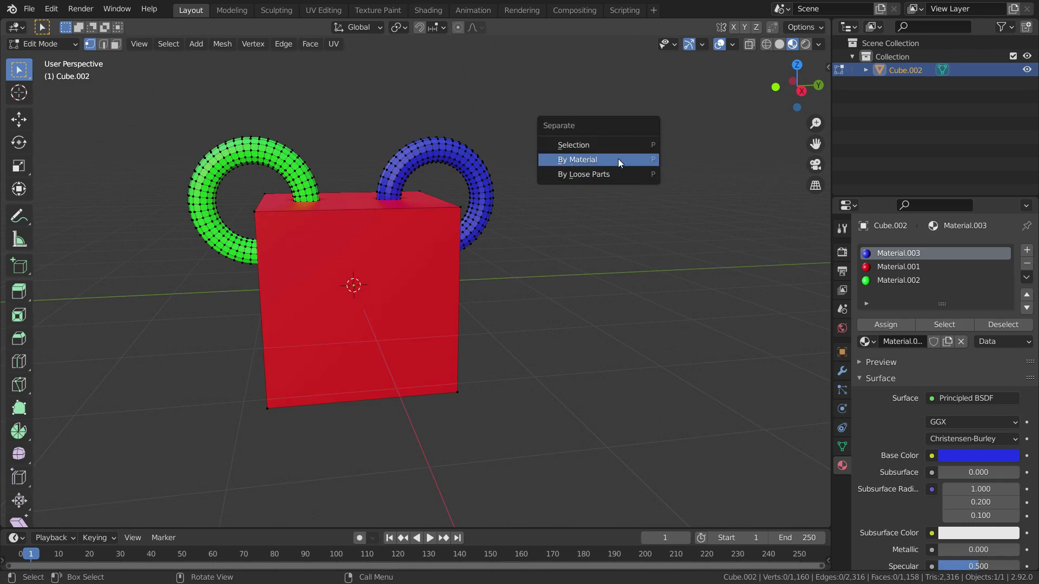
click(591, 160)
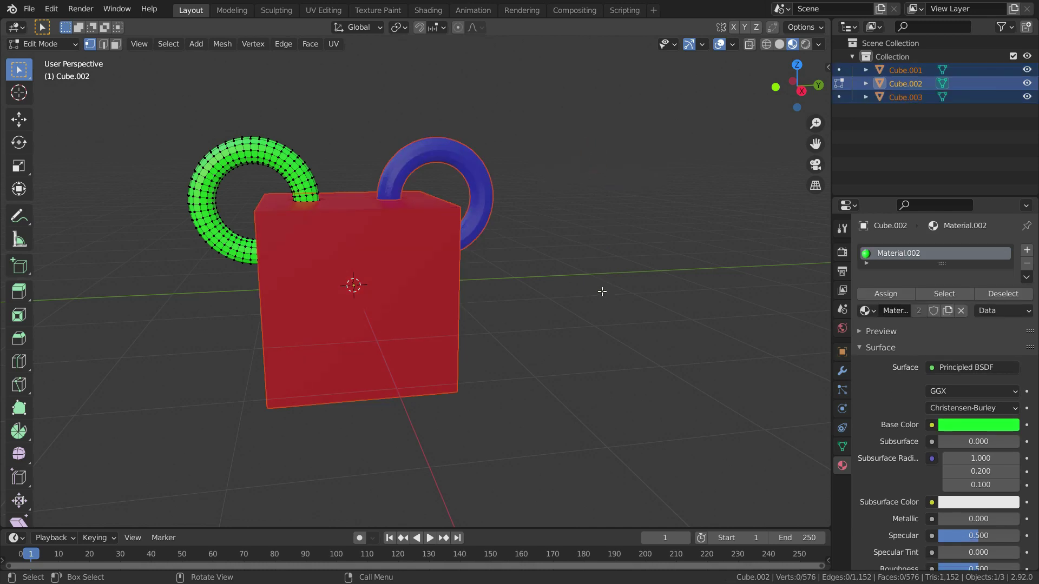
key(Tab)
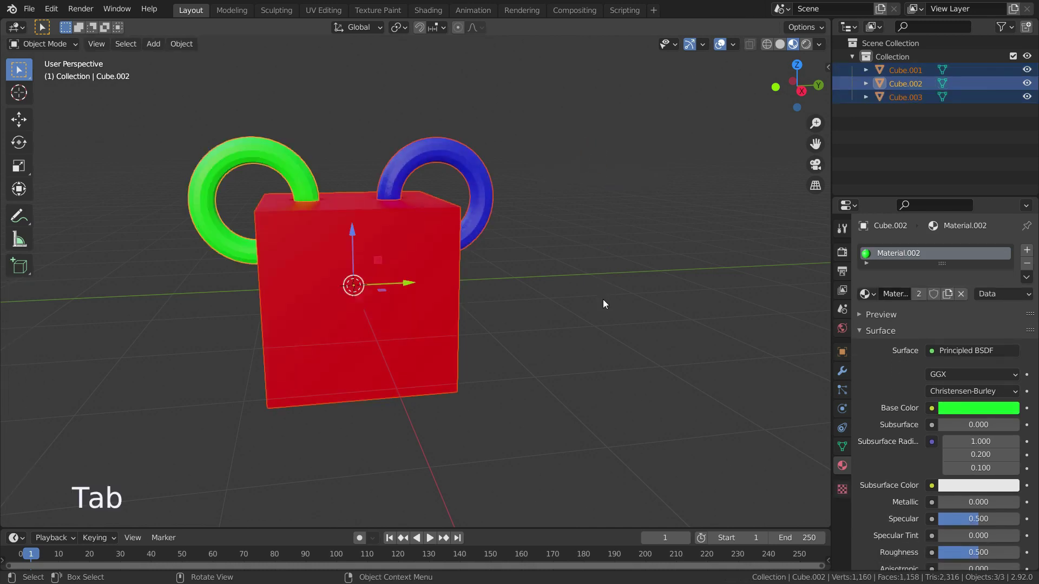
Step: Move the blue torus back onto the cube's top and test-move the green torus
click(483, 179)
key(g)
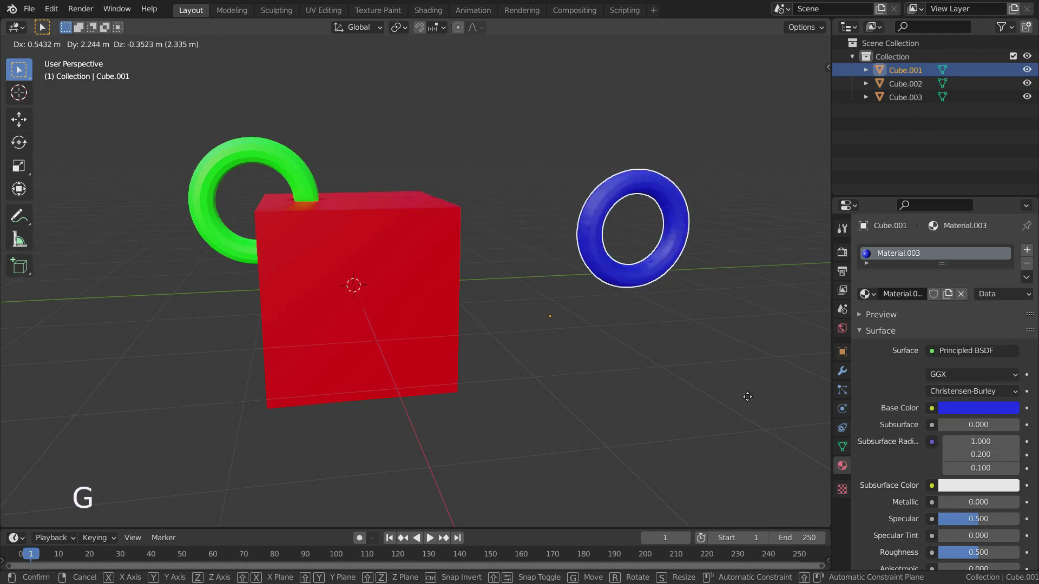
click(549, 355)
click(299, 180)
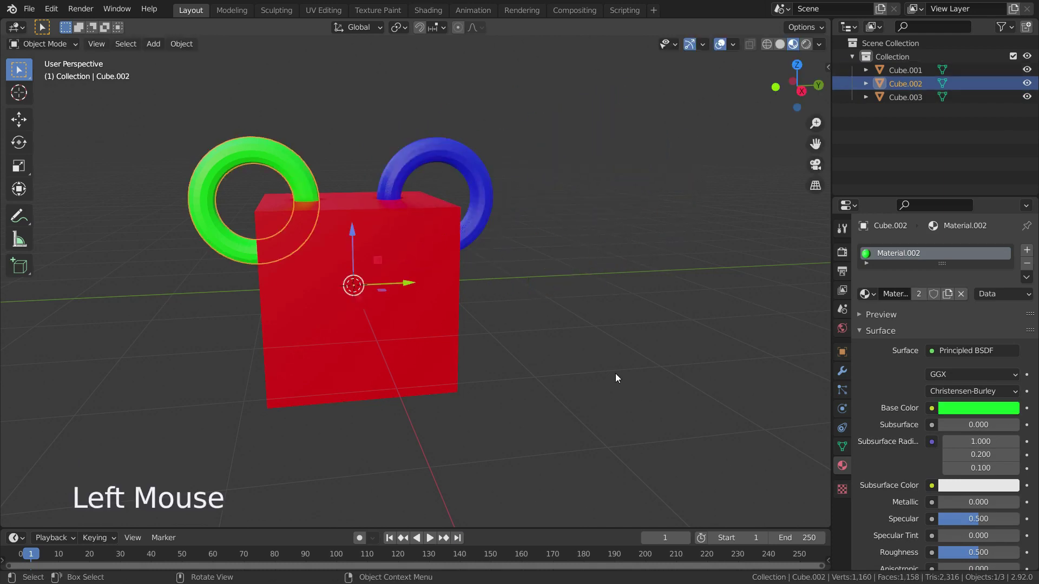
key(g)
right_click(586, 320)
Step: Reposition the red cube between the two tori and pan the view right
click(424, 364)
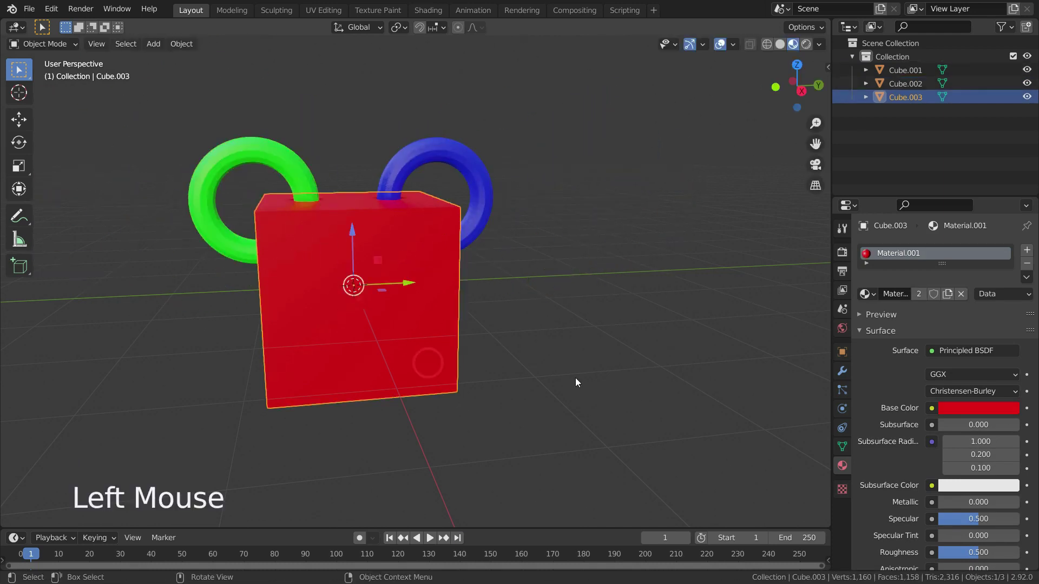
key(g)
click(573, 361)
middle_drag(573, 362, 602, 366)
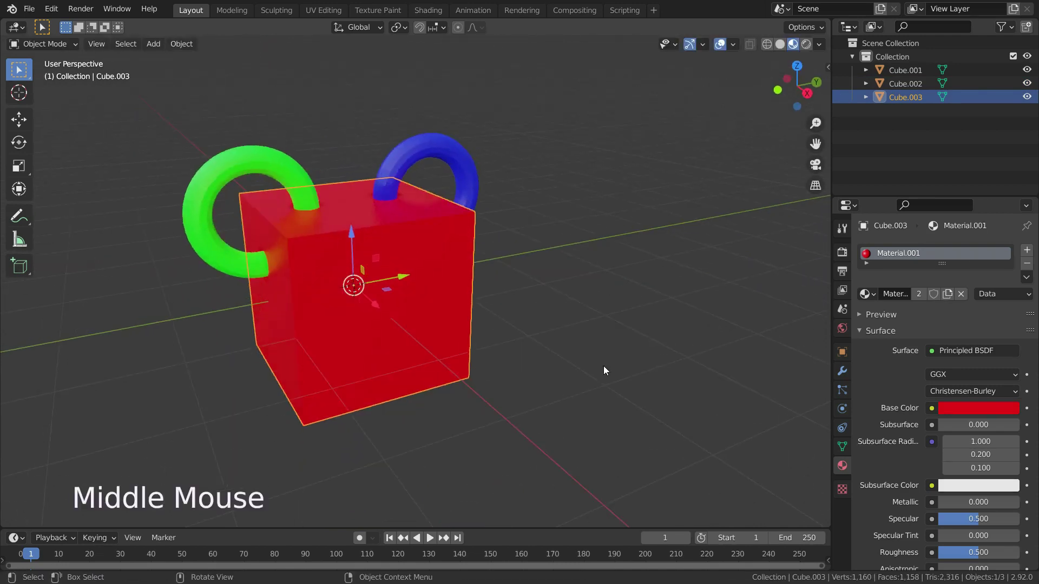
scroll(435, 382, down, 3)
scroll(435, 382, up, 2)
shift+middle_drag(434, 382, 564, 426)
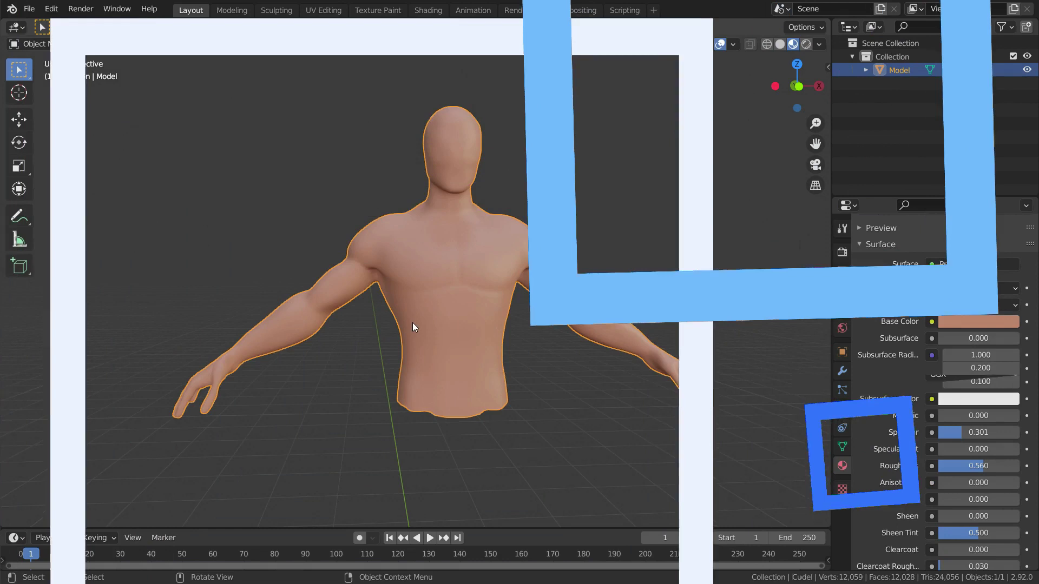
Step: Frame the torso model in front orthographic view (Numpad 1) and enter Edit Mode on its mesh
mouse_move(404, 338)
middle_down()
mouse_move(336, 359)
mouse_move(158, 352)
mouse_move(122, 332)
mouse_move(123, 353)
mouse_move(157, 370)
mouse_move(220, 377)
mouse_move(445, 363)
mouse_move(502, 339)
mouse_move(766, 347)
mouse_move(517, 368)
mouse_move(421, 348)
middle_up()
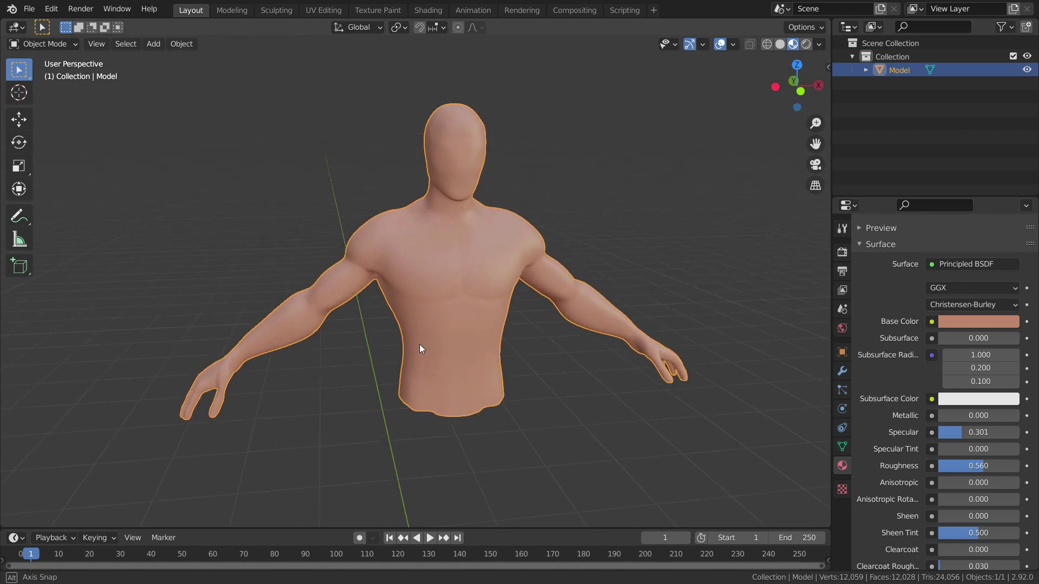
key(KP_1)
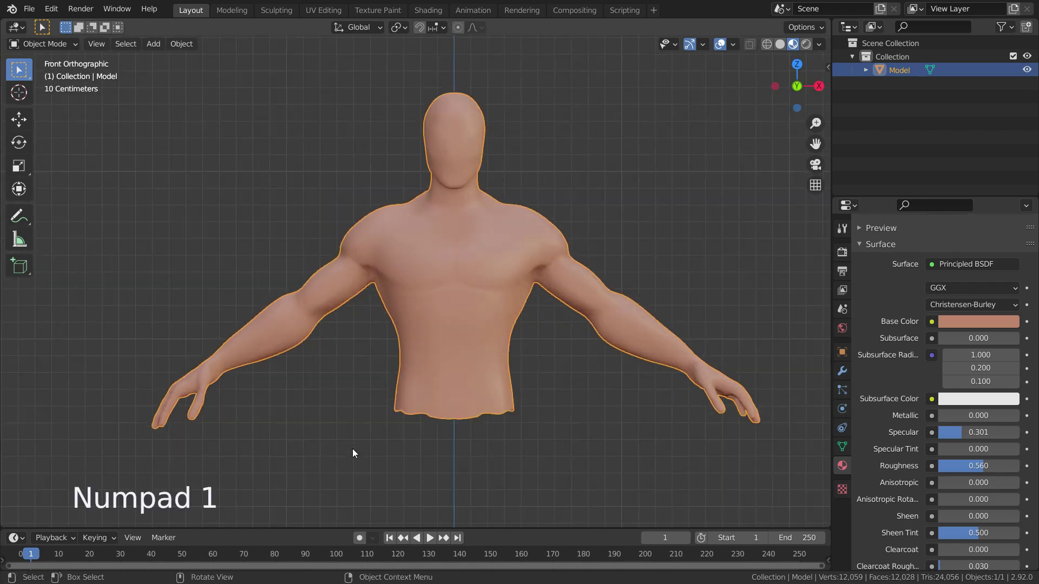
scroll(440, 372, up, 1)
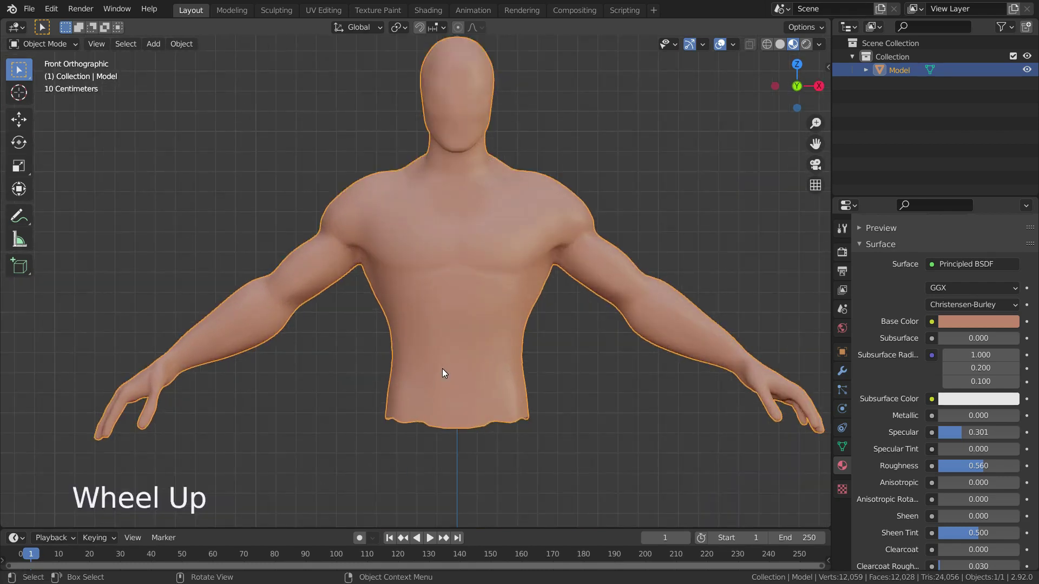
shift+middle_drag(443, 372, 426, 407)
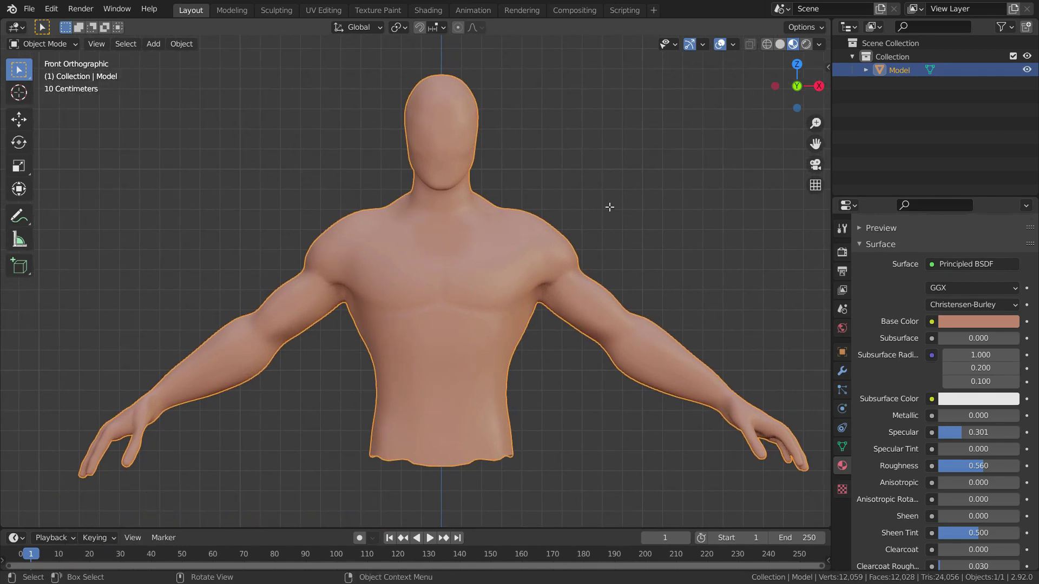
key(Tab)
Step: In face select mode, select the face rings around both upper arms and the neck
click(115, 44)
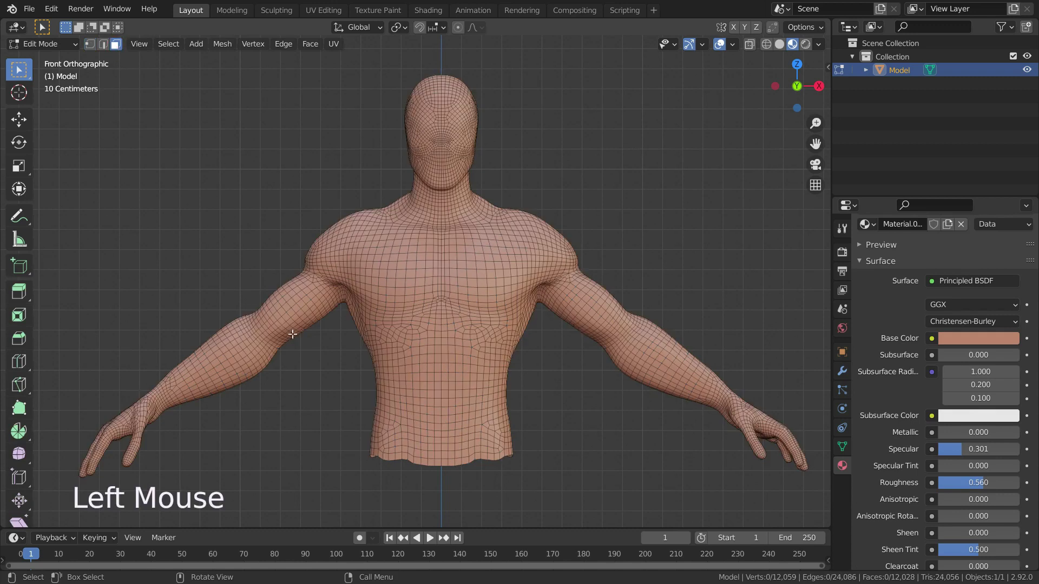
scroll(350, 336, up, 3)
alt+click(261, 296)
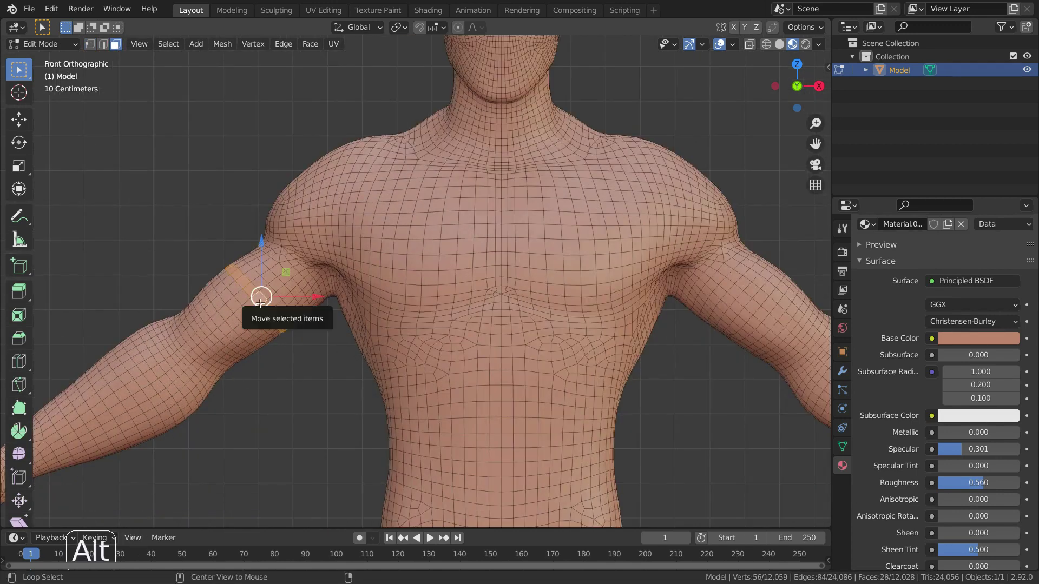
alt+shift+click(718, 312)
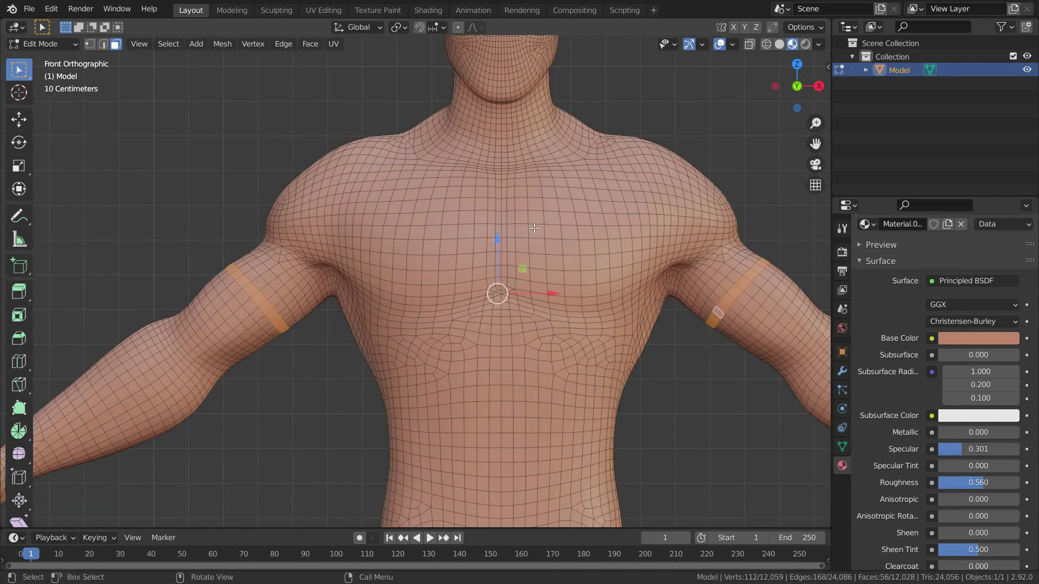
alt+shift+click(459, 151)
scroll(492, 425, down, 2)
scroll(492, 425, up, 1)
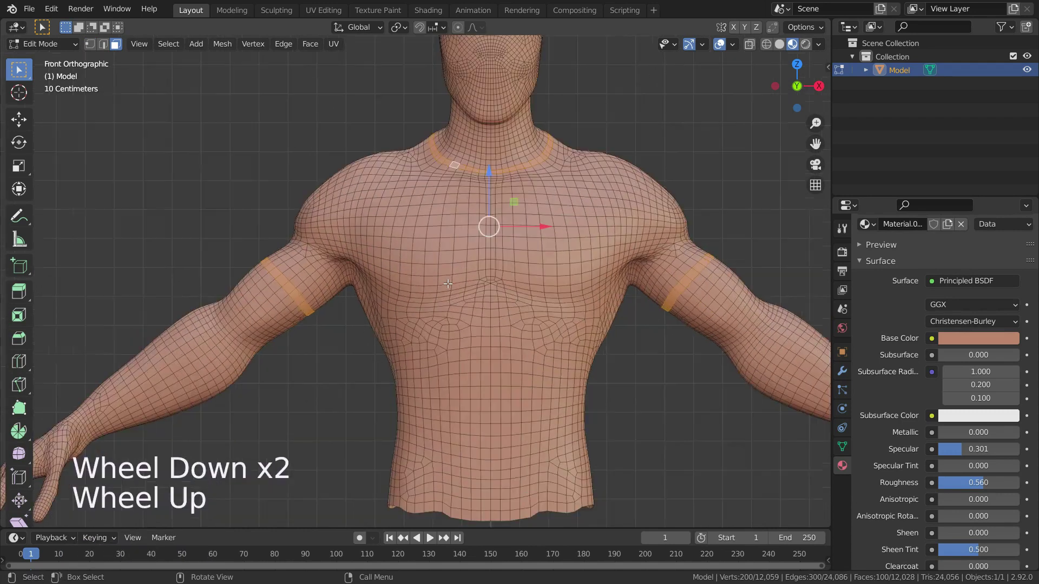
Step: Turn on X-ray and circle-select the front torso and sleeve faces of the shirt
key(alt+z)
key(c)
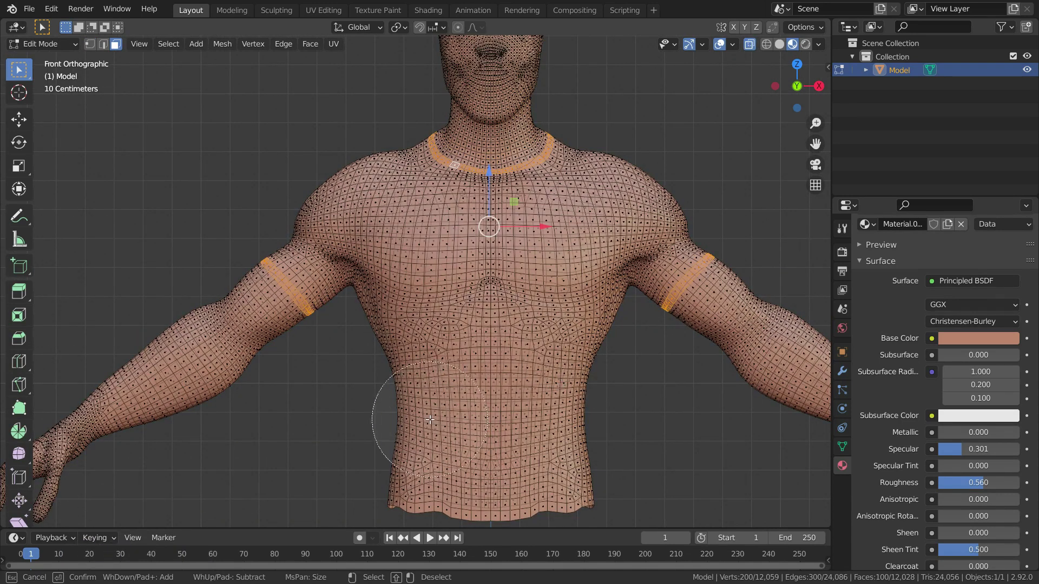
mouse_move(429, 420)
mouse_down()
mouse_move(497, 407)
mouse_move(578, 234)
mouse_move(625, 208)
mouse_move(550, 280)
mouse_move(438, 299)
mouse_move(360, 219)
mouse_move(359, 200)
mouse_move(429, 249)
mouse_move(544, 265)
mouse_move(366, 259)
mouse_up()
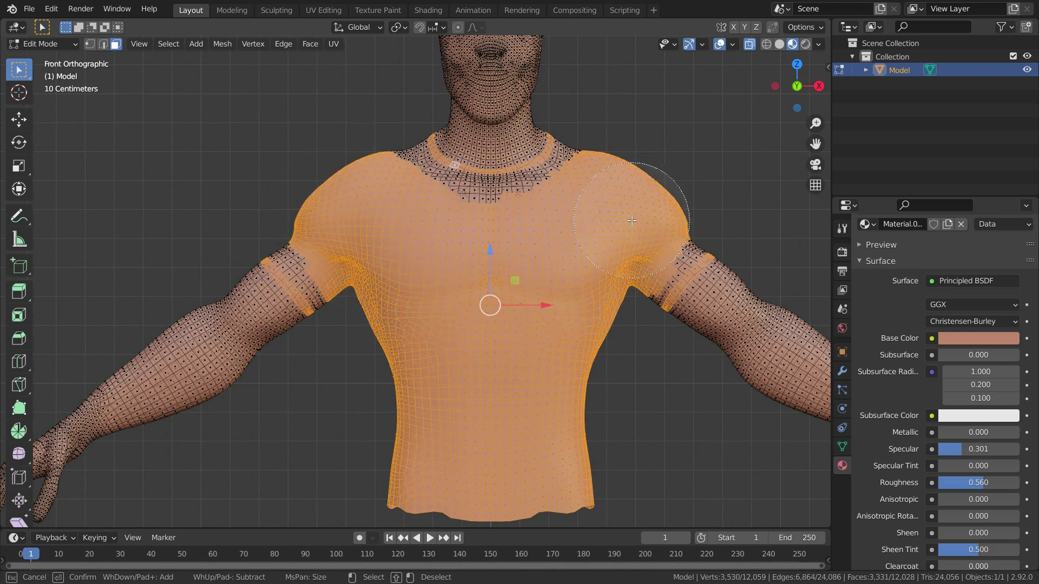
scroll(325, 346, up, 5)
mouse_move(632, 221)
mouse_down()
mouse_move(325, 346)
mouse_move(327, 296)
mouse_up()
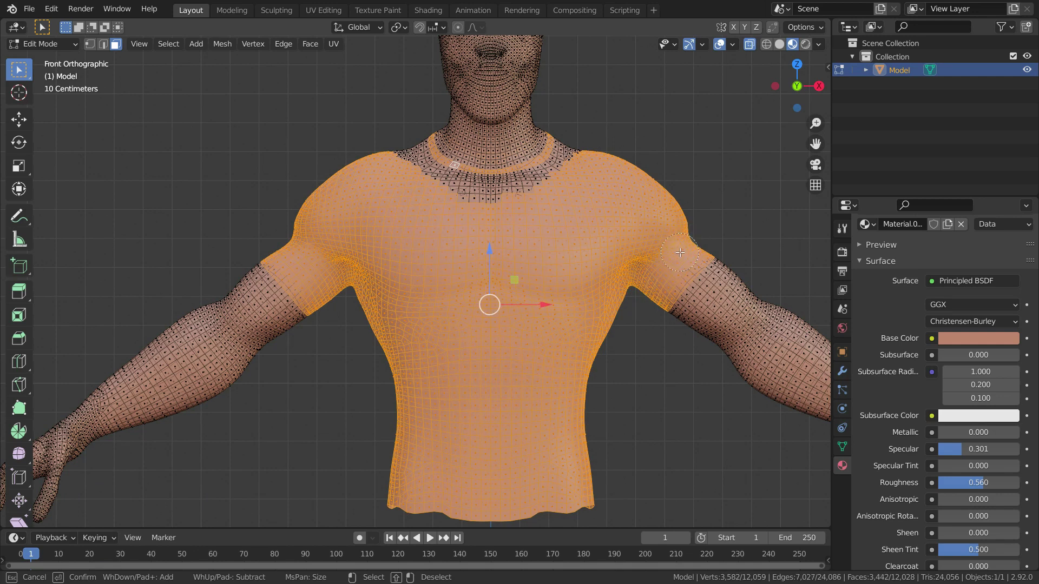
scroll(481, 165, up, 4)
key(c)
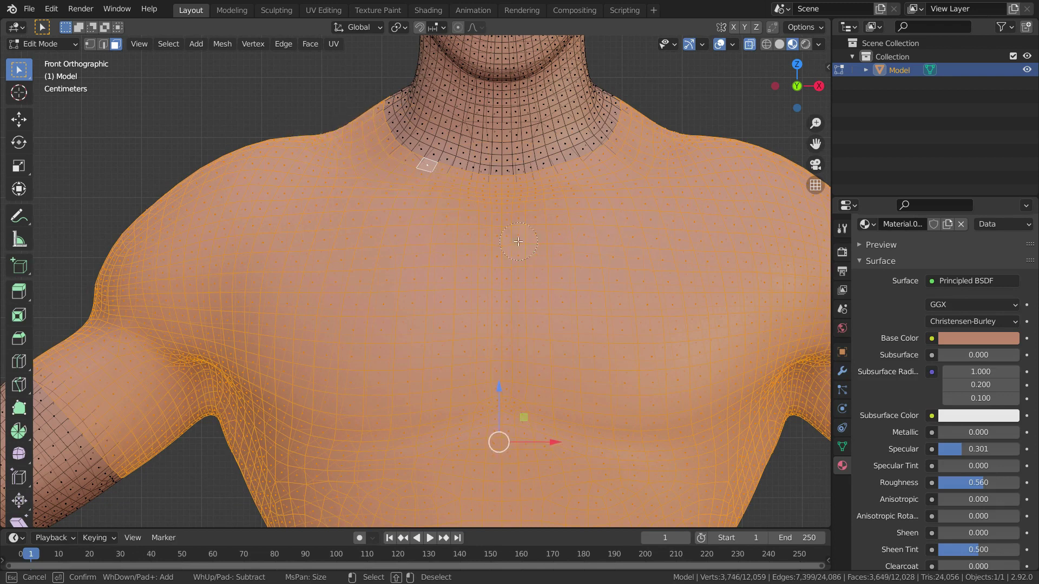
key(Escape)
Step: From the back view (Ctrl+Numpad 1), circle-select the back shirt faces
key(ctrl+KP_1)
scroll(422, 245, down, 3)
scroll(421, 245, up, 3)
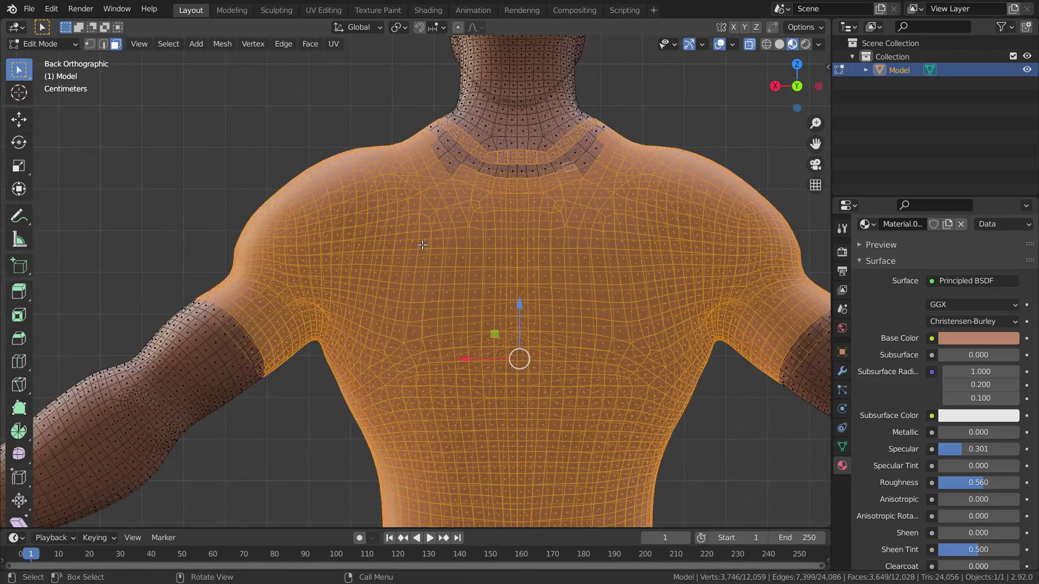
key(c)
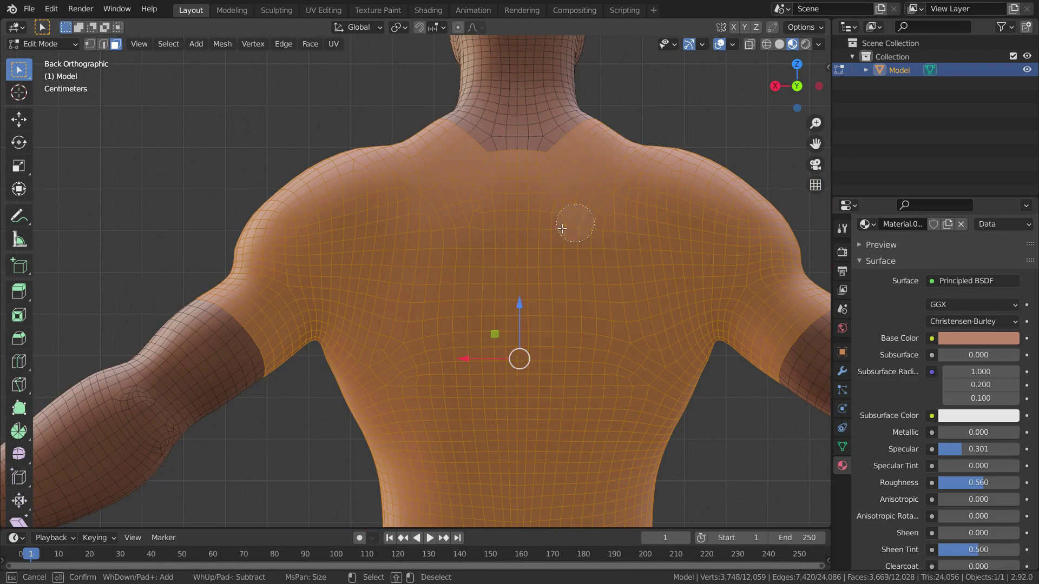
key(Escape)
mouse_move(295, 413)
middle_down()
mouse_move(359, 451)
mouse_move(297, 410)
middle_up()
scroll(326, 449, down, 5)
scroll(327, 449, up, 2)
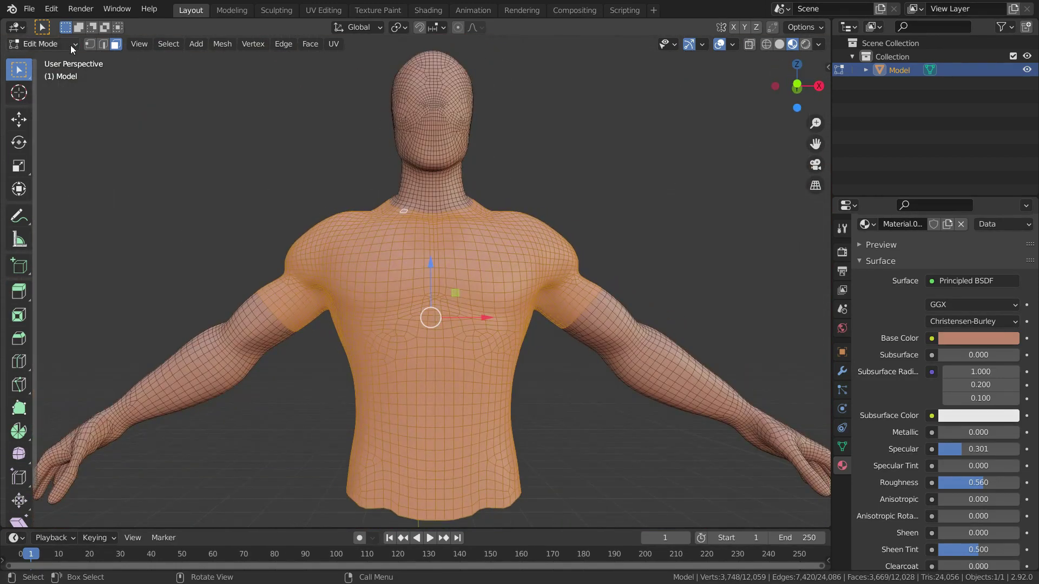
Step: Switch to vertex select mode and orbit around the selected shirt region
click(90, 44)
scroll(563, 381, down, 3)
scroll(557, 375, up, 2)
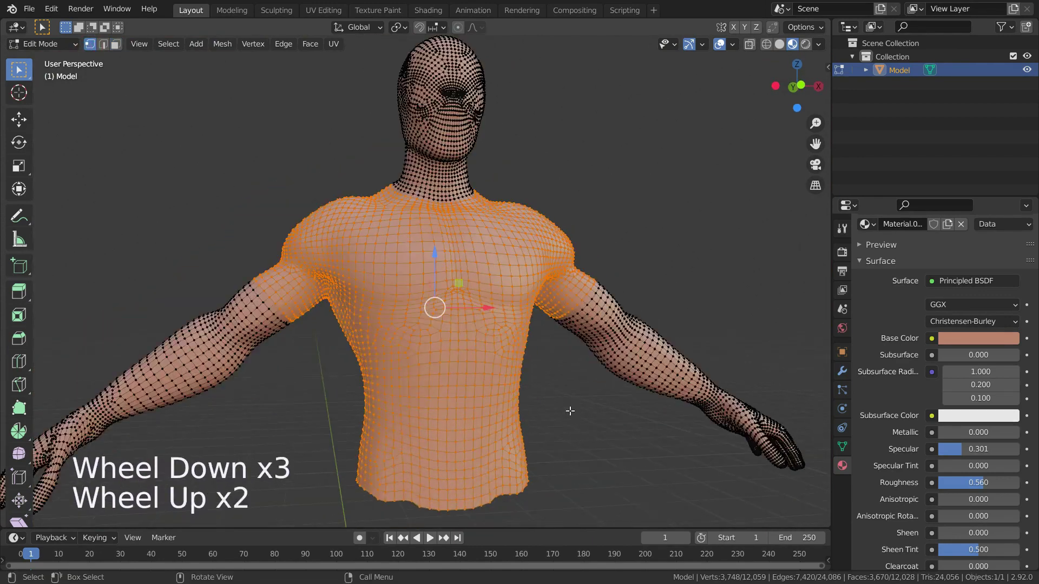
mouse_move(568, 413)
middle_down()
mouse_move(566, 422)
mouse_move(564, 406)
middle_up()
scroll(564, 405, down, 2)
scroll(564, 406, up, 1)
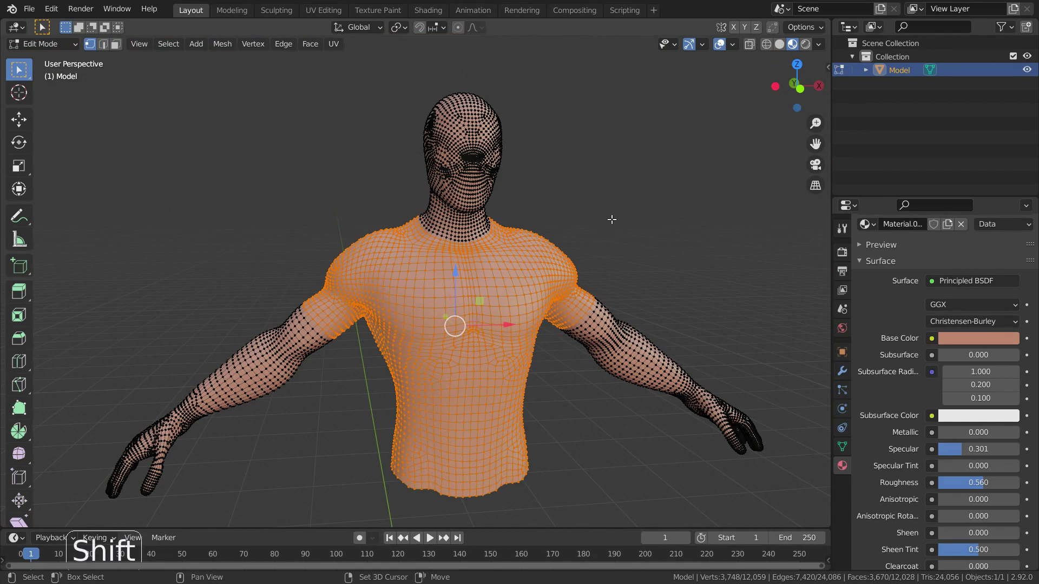
Step: Duplicate the selected shirt faces, keeping the copy exactly in place
key(shift+d)
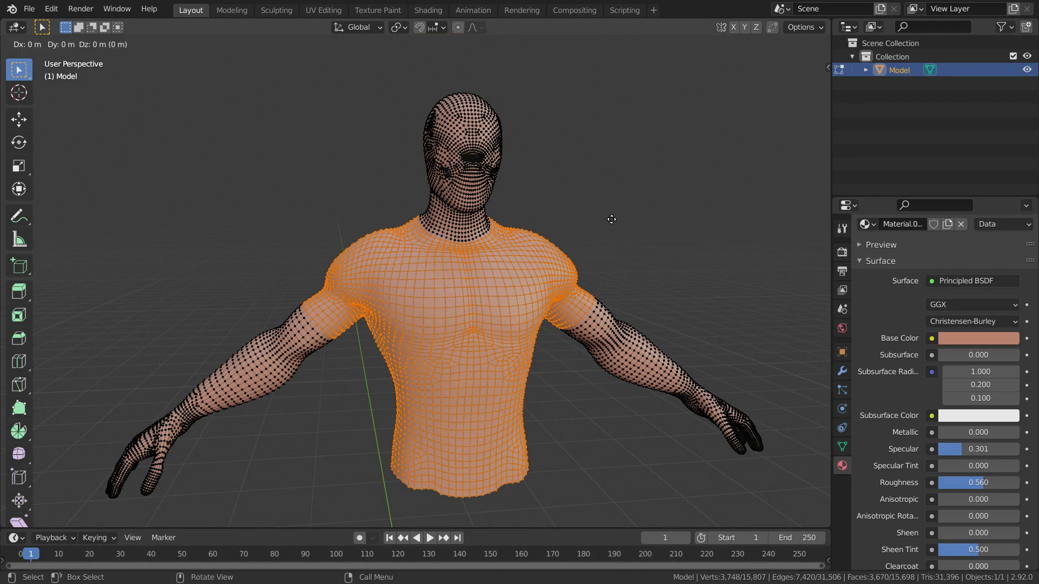
right_click(611, 219)
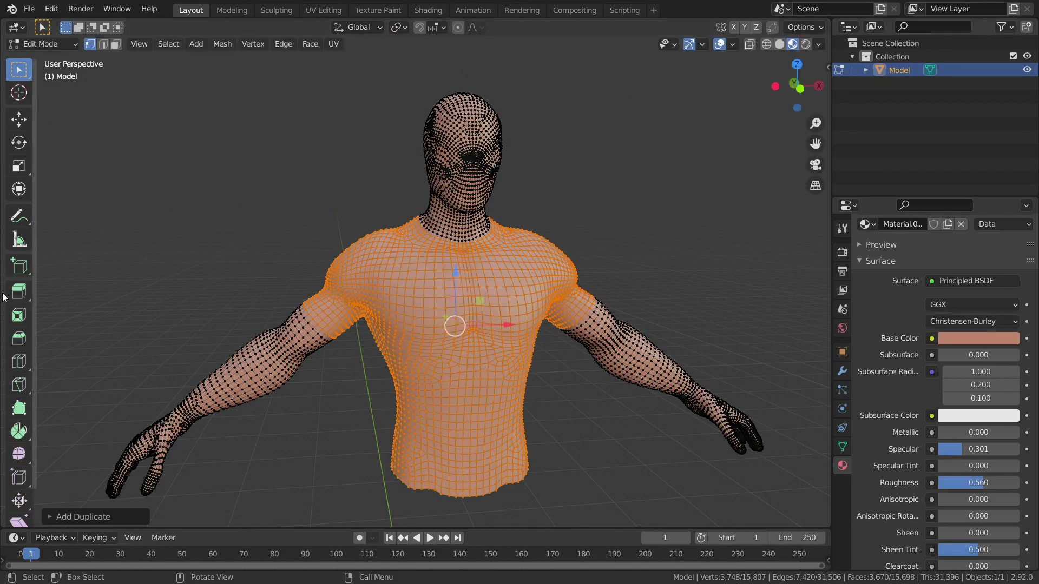
scroll(17, 309, down, 3)
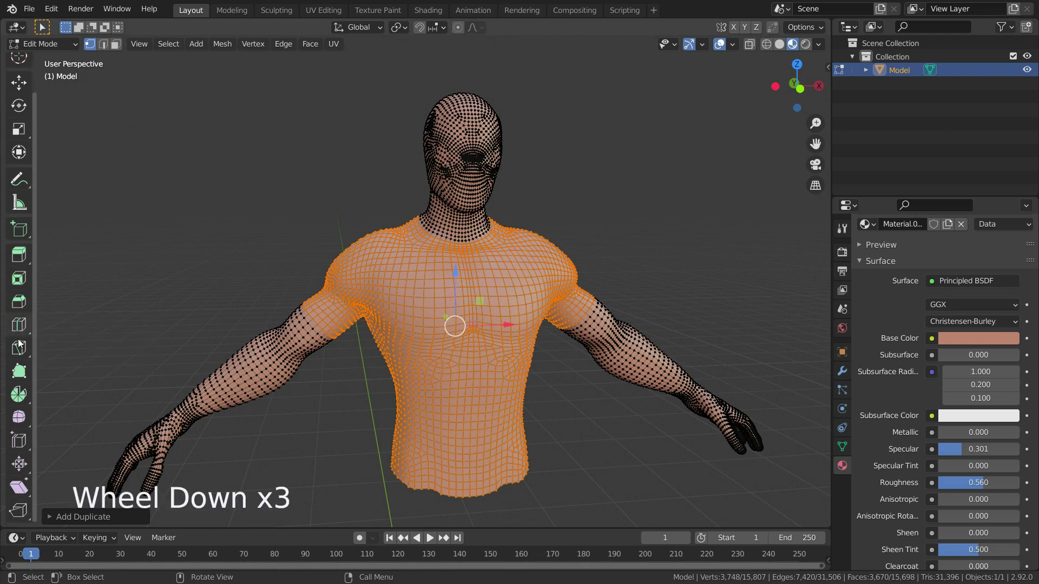
Step: Fatten the duplicated shirt faces outward along their normals by about 0.025 m
click(19, 464)
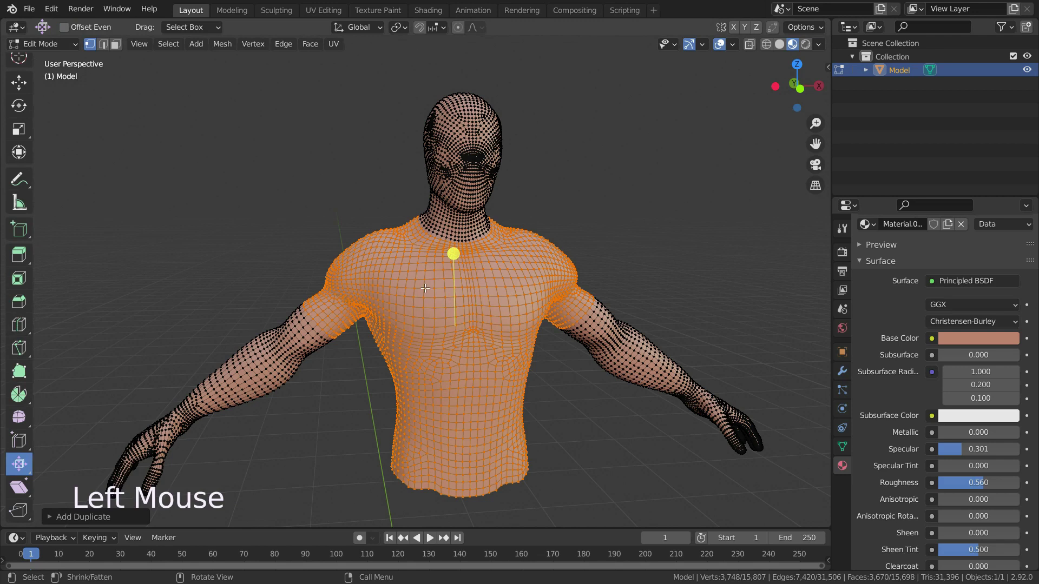
scroll(425, 289, up, 2)
middle_drag(425, 288, 460, 264)
click(459, 263)
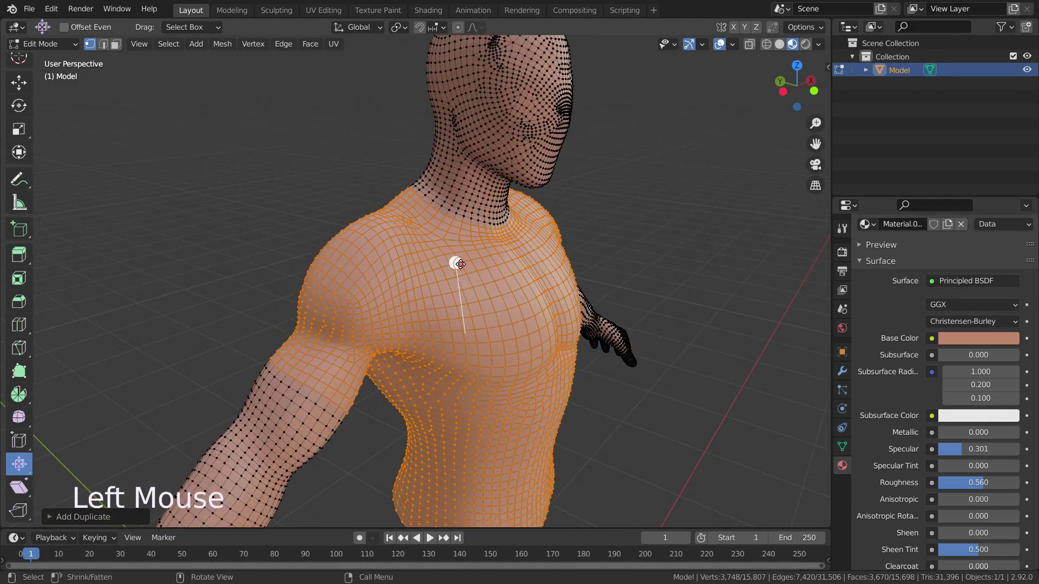
mouse_move(460, 262)
mouse_down()
mouse_move(468, 243)
mouse_move(471, 263)
mouse_up()
scroll(470, 263, up, 2)
middle_drag(471, 263, 648, 221)
scroll(514, 233, down, 4)
scroll(514, 233, up, 2)
scroll(521, 359, down, 1)
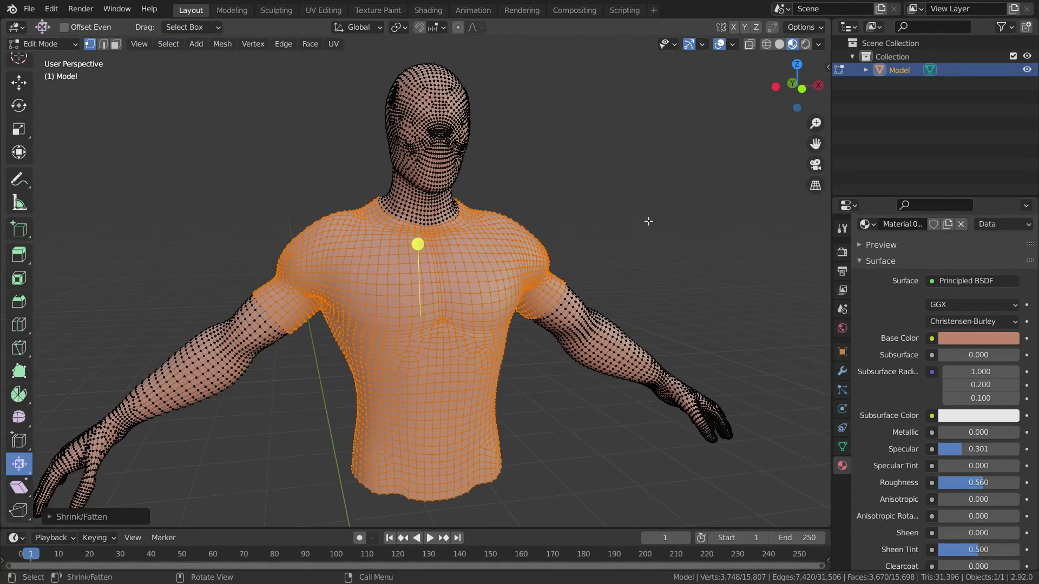
Step: Separate the selected shirt faces with P > Selection into the new object Model.001
key(Tab)
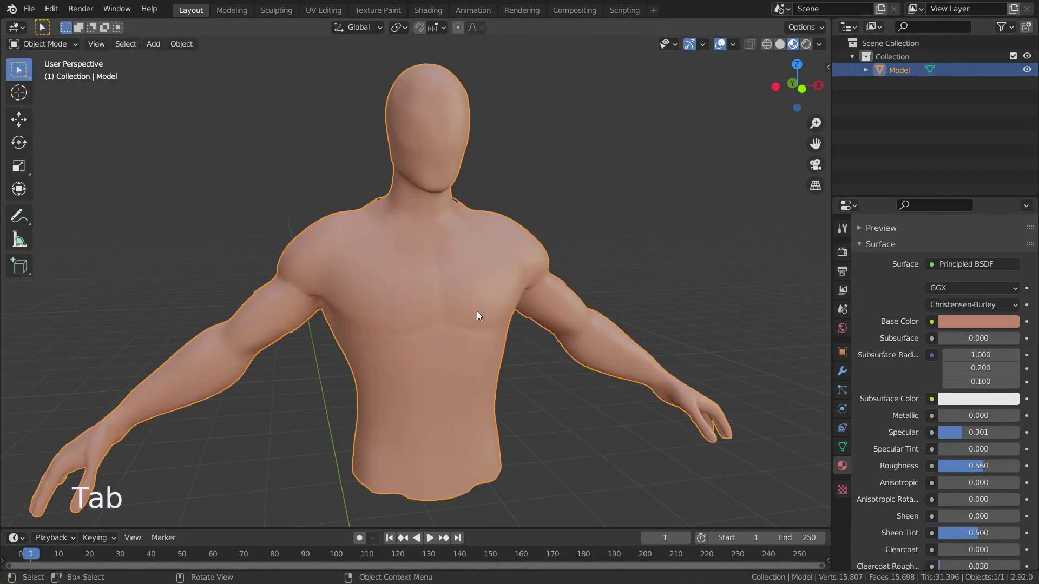
scroll(519, 268, up, 1)
key(Tab)
key(p)
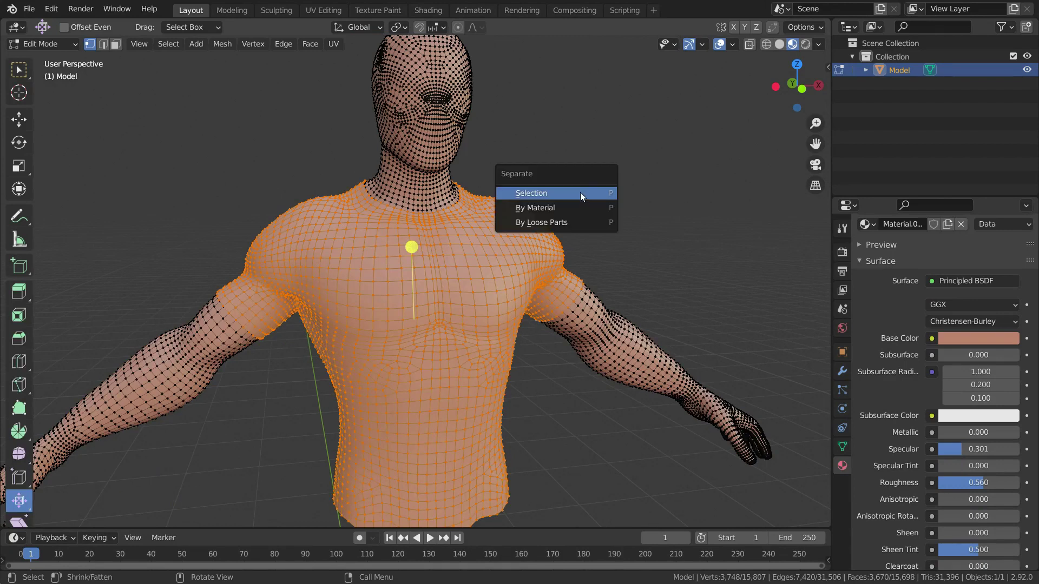
click(573, 195)
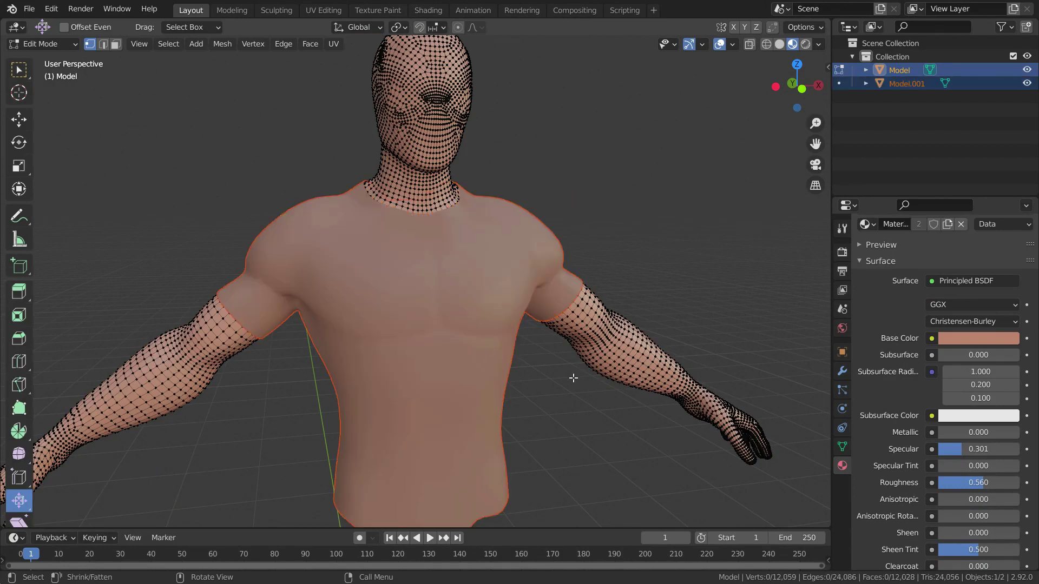
key(Tab)
click(526, 265)
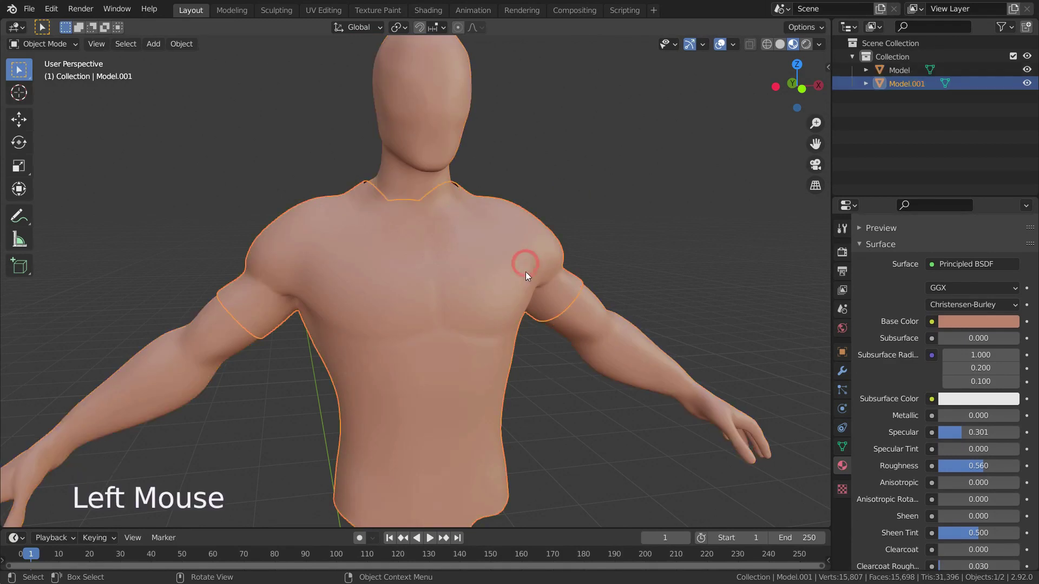
mouse_move(563, 428)
middle_down()
mouse_move(376, 443)
mouse_move(255, 420)
mouse_move(566, 428)
mouse_move(552, 437)
middle_up()
key(g)
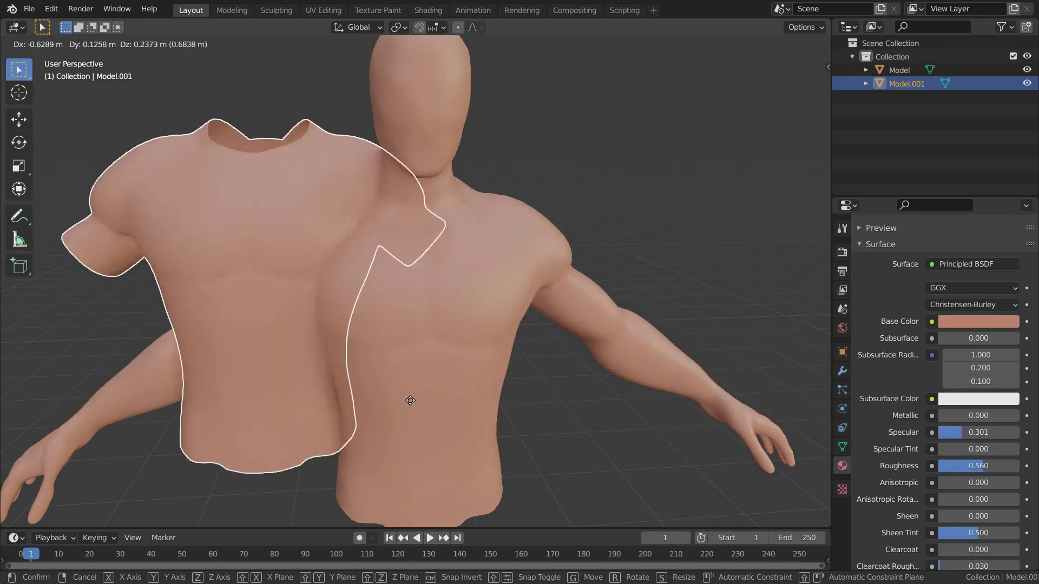
click(613, 376)
scroll(612, 376, down, 3)
scroll(585, 398, up, 2)
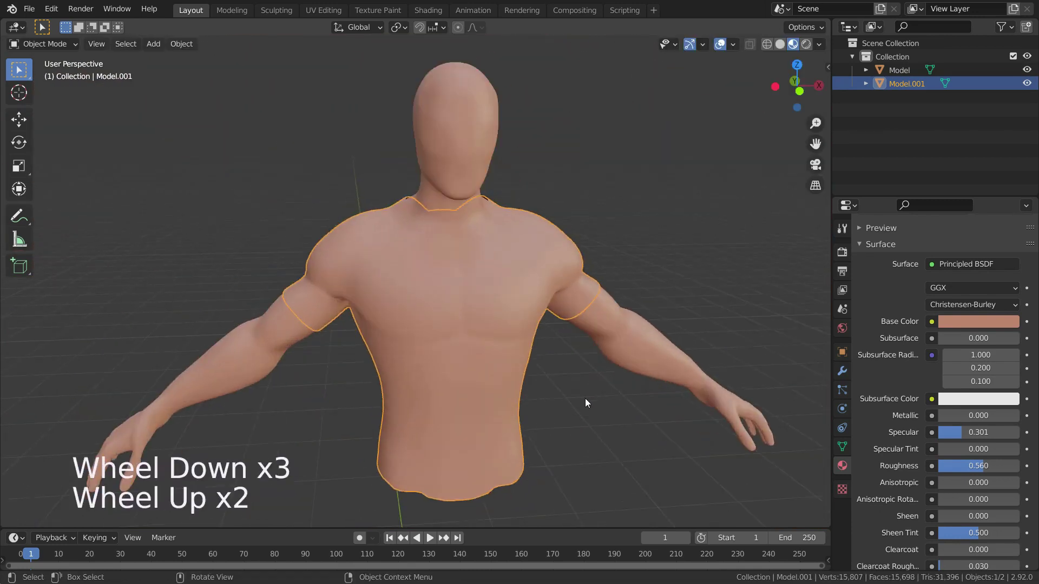
mouse_move(586, 398)
middle_down()
mouse_move(573, 394)
mouse_move(577, 410)
middle_up()
scroll(572, 395, down, 4)
scroll(563, 408, up, 3)
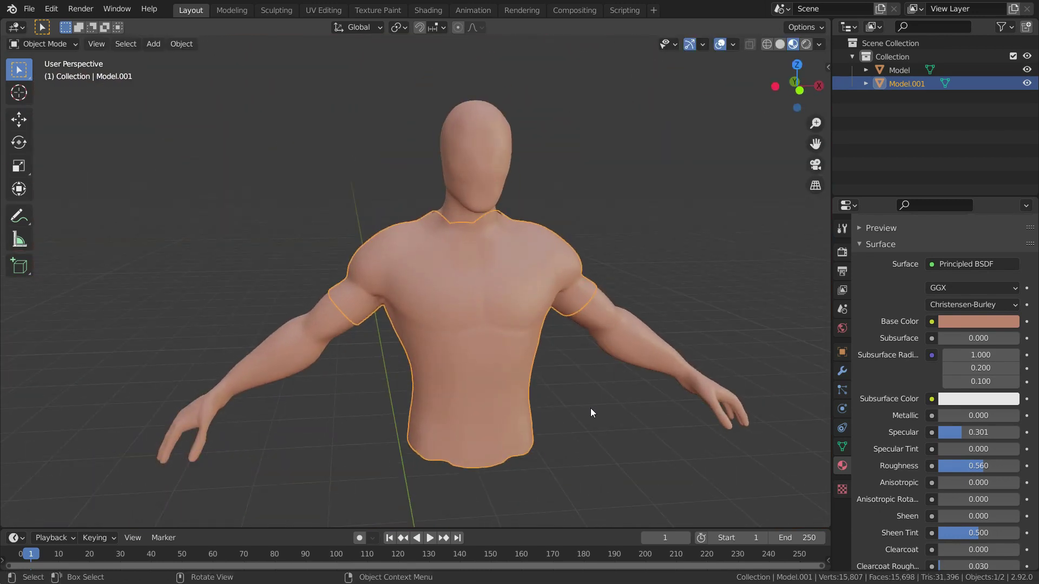
Step: In Edit Mode on the shirt object, select all its linked faces
key(Tab)
scroll(577, 399, up, 2)
key(l)
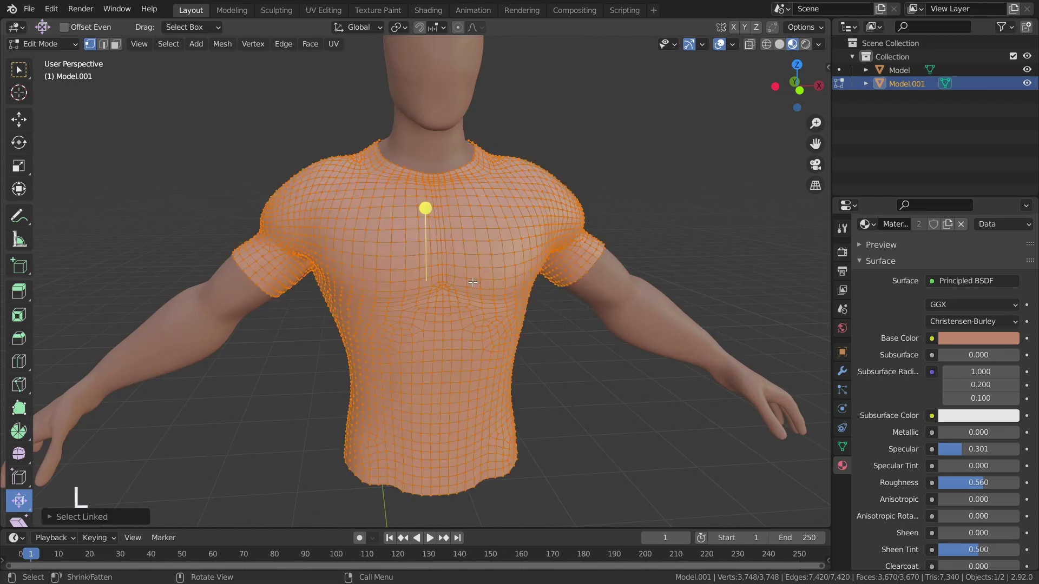
scroll(925, 371, up, 3)
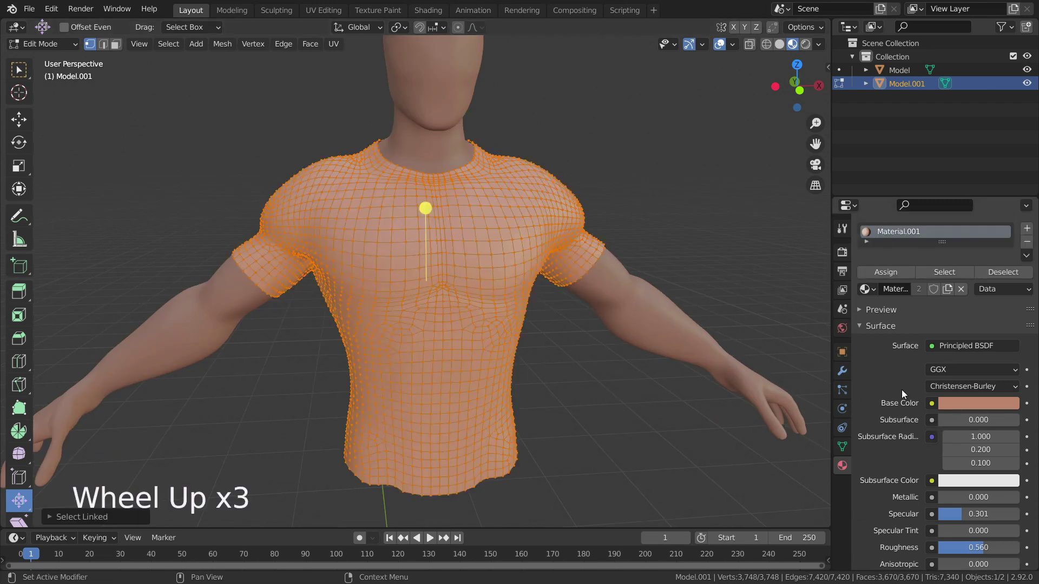
Step: Add a material slot with new Material.002, set its Base Color to red, and assign it
click(1026, 230)
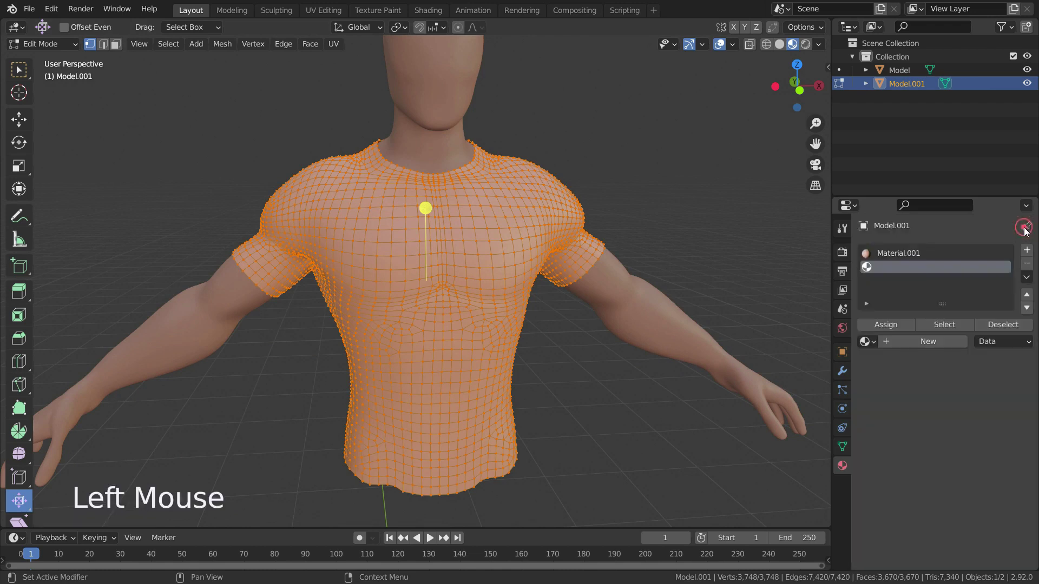
click(926, 343)
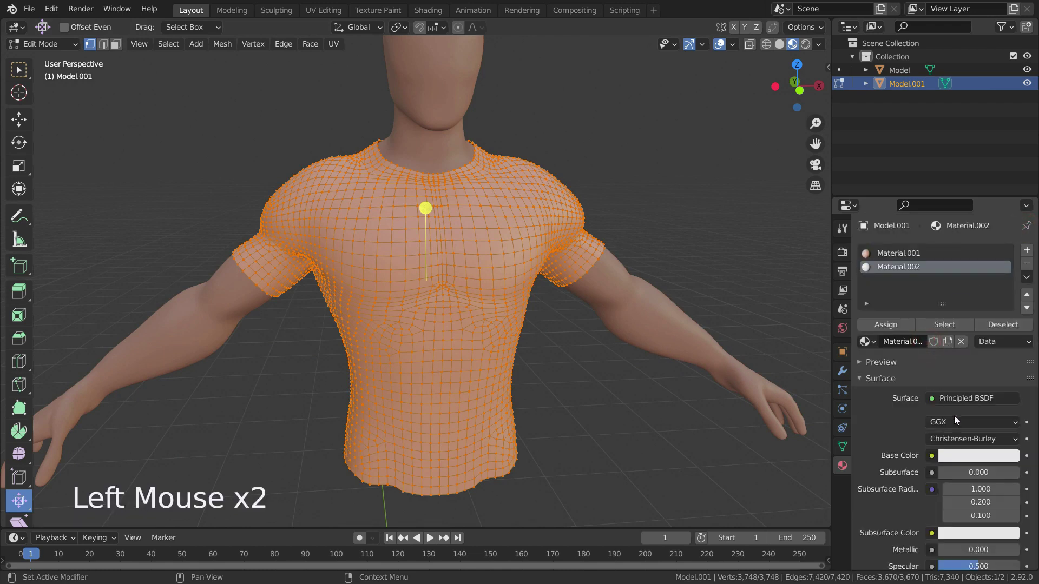
click(956, 455)
drag(949, 312, 949, 359)
click(873, 323)
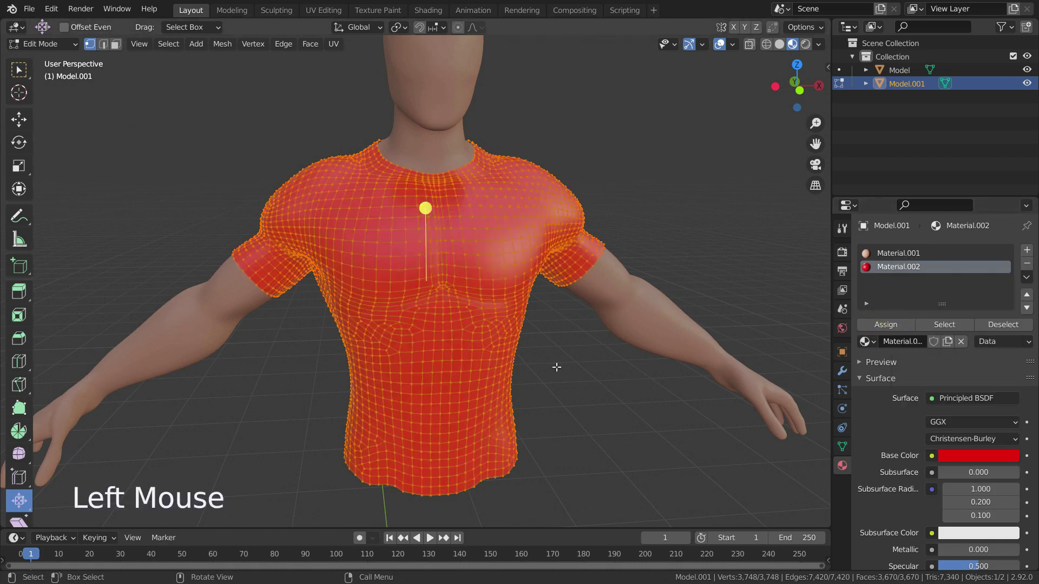
Step: Return to Object Mode, clear the selection and view the red shirt from the front
scroll(560, 366, up, 1)
scroll(580, 375, down, 3)
middle_drag(563, 366, 580, 385)
key(Tab)
click(467, 427)
scroll(467, 428, down, 4)
scroll(468, 428, up, 3)
scroll(484, 348, up, 1)
middle_drag(485, 349, 492, 382)
click(492, 382)
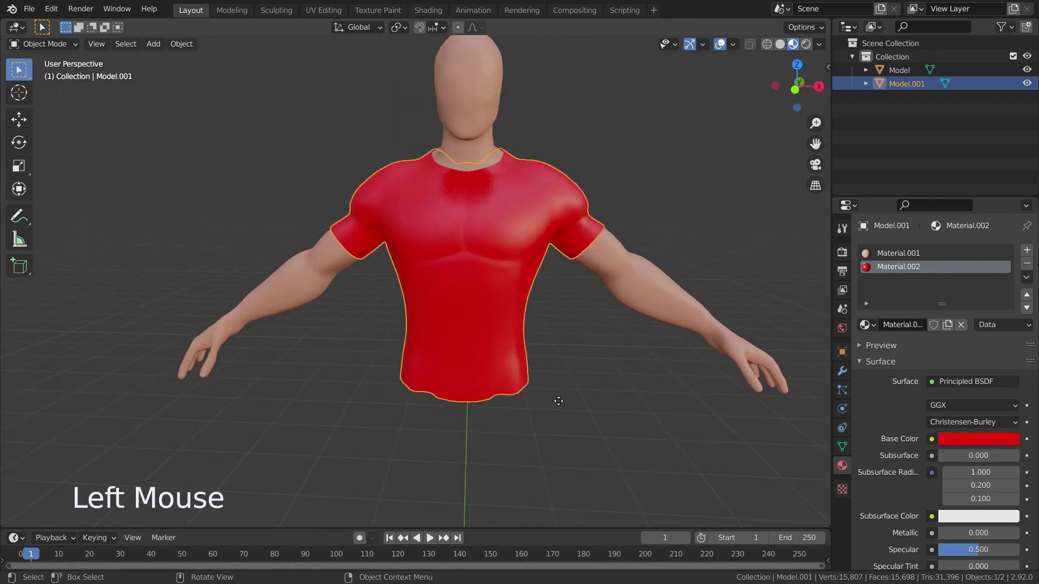
key(g)
click(222, 325)
scroll(382, 381, down, 4)
scroll(382, 381, up, 2)
middle_drag(382, 381, 588, 421)
key(ctrl+z)
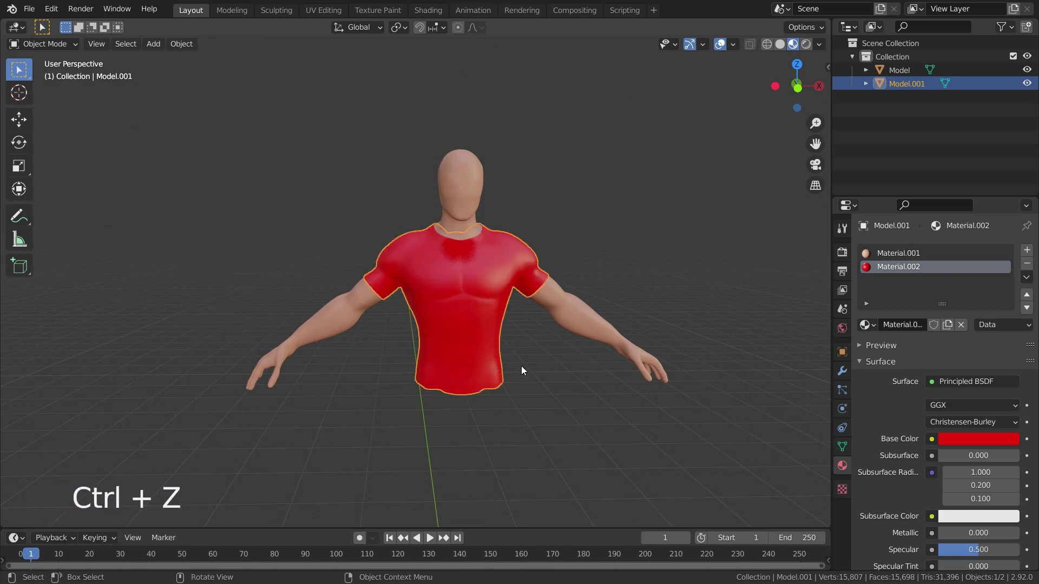